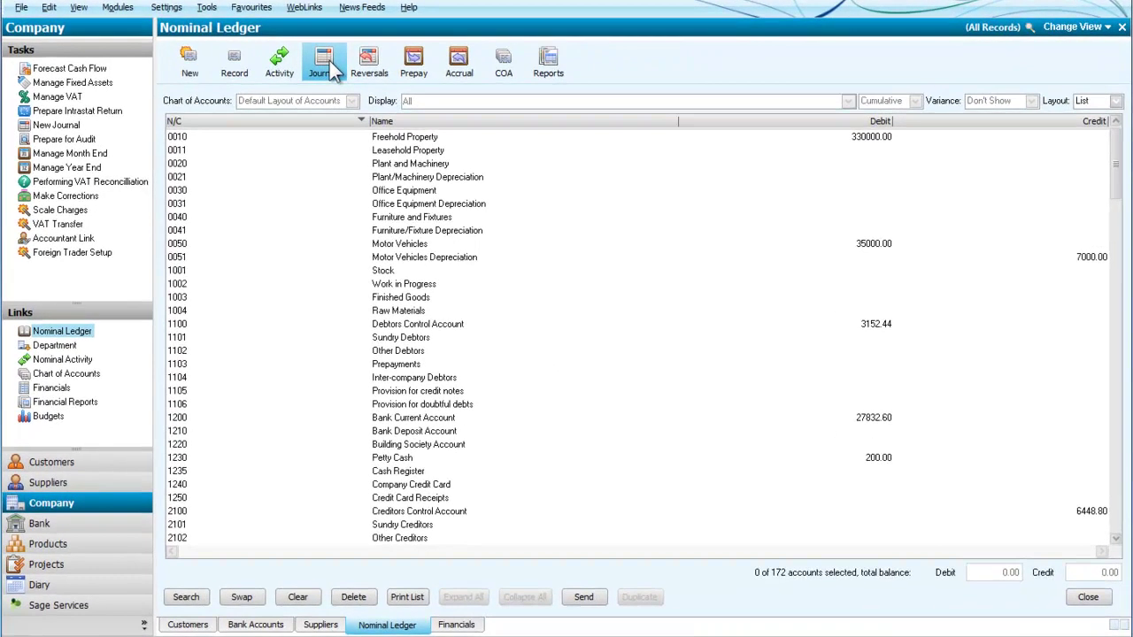
Start a new nominal ledger journal with the reference Wages & Salaries.
click(358, 83)
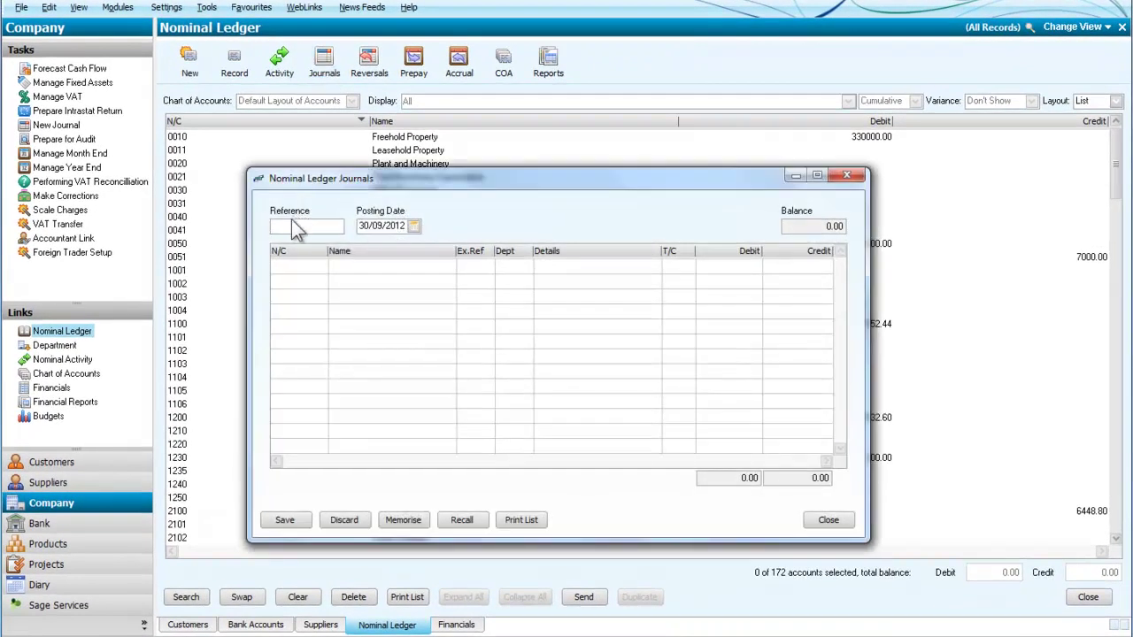
text(Wages & Salaries)
click(297, 260)
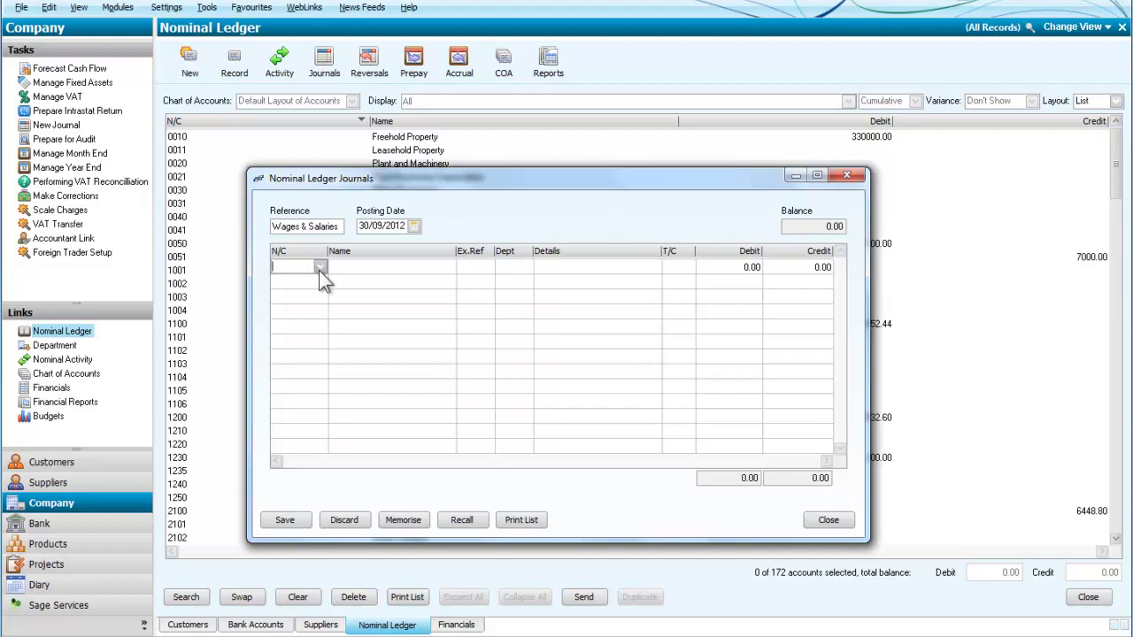
Fill the first journal line with account 7003 Staff Salaries, details Staff Salaries September and a debit of 25000.
text(7000)
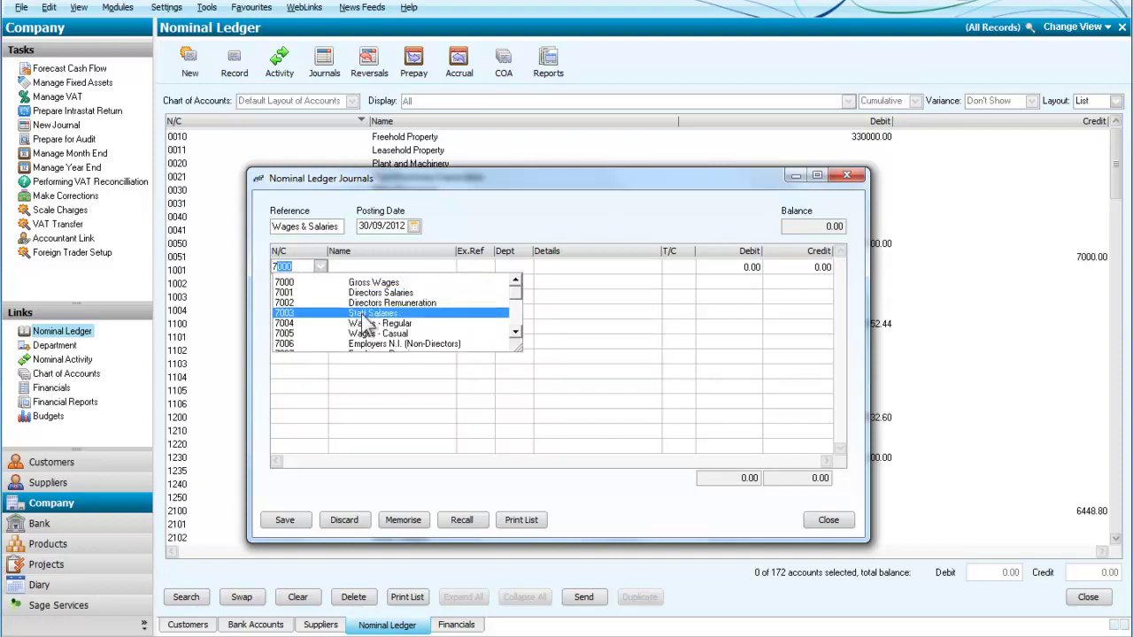
click(362, 313)
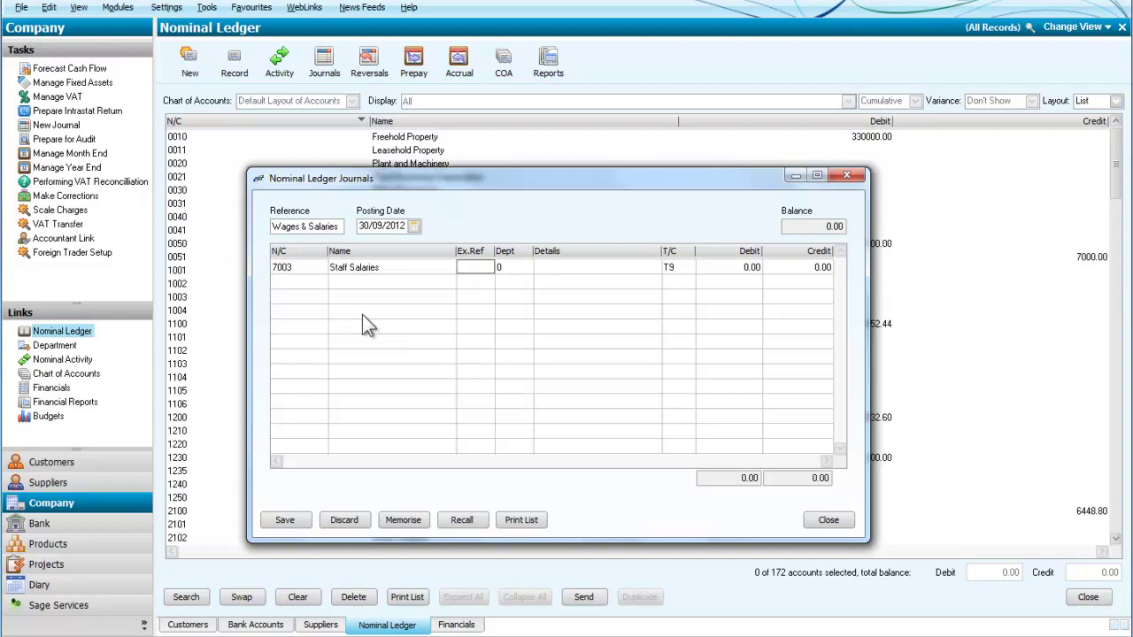
key(Tab)
key(Tab)
text(Staff Salaries )
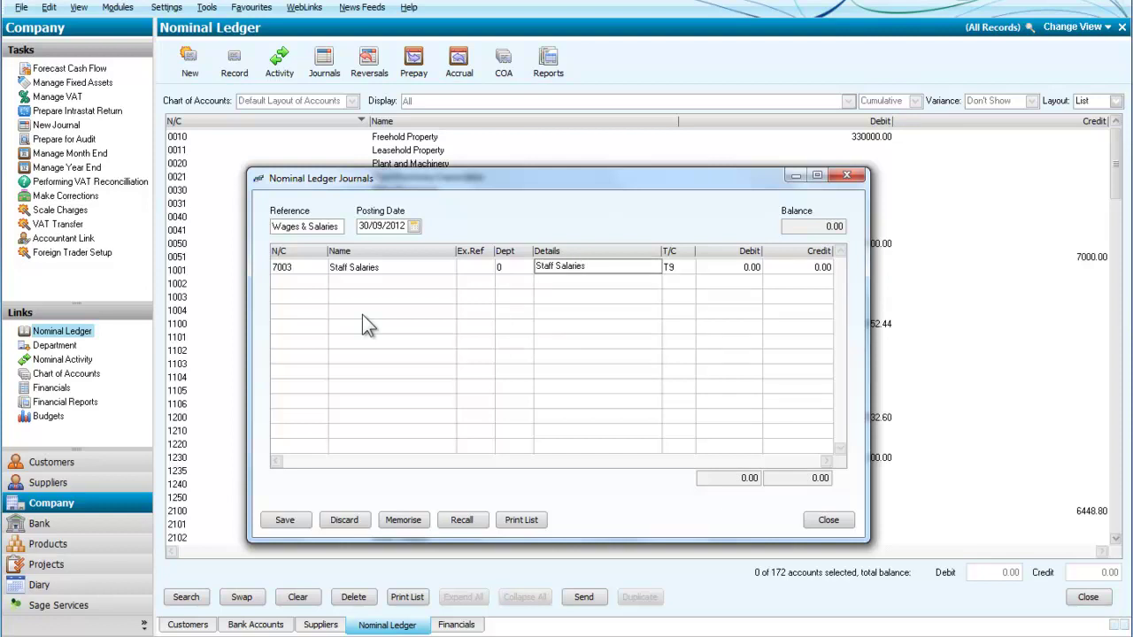
text(September)
key(Tab)
key(Tab)
text(25000)
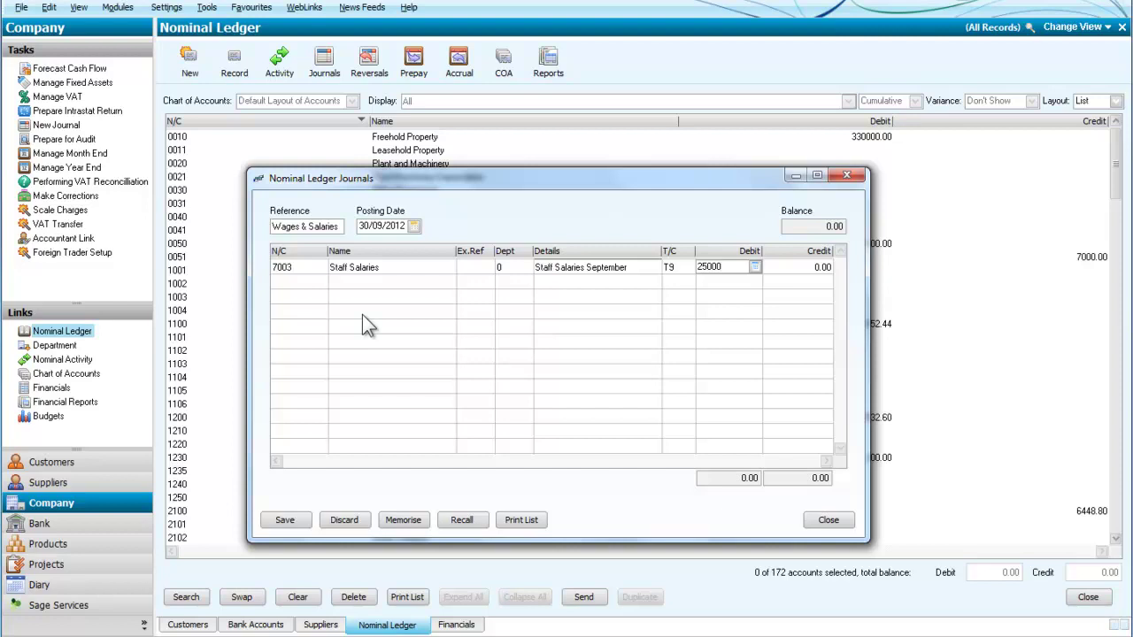
key(Tab)
key(Tab)
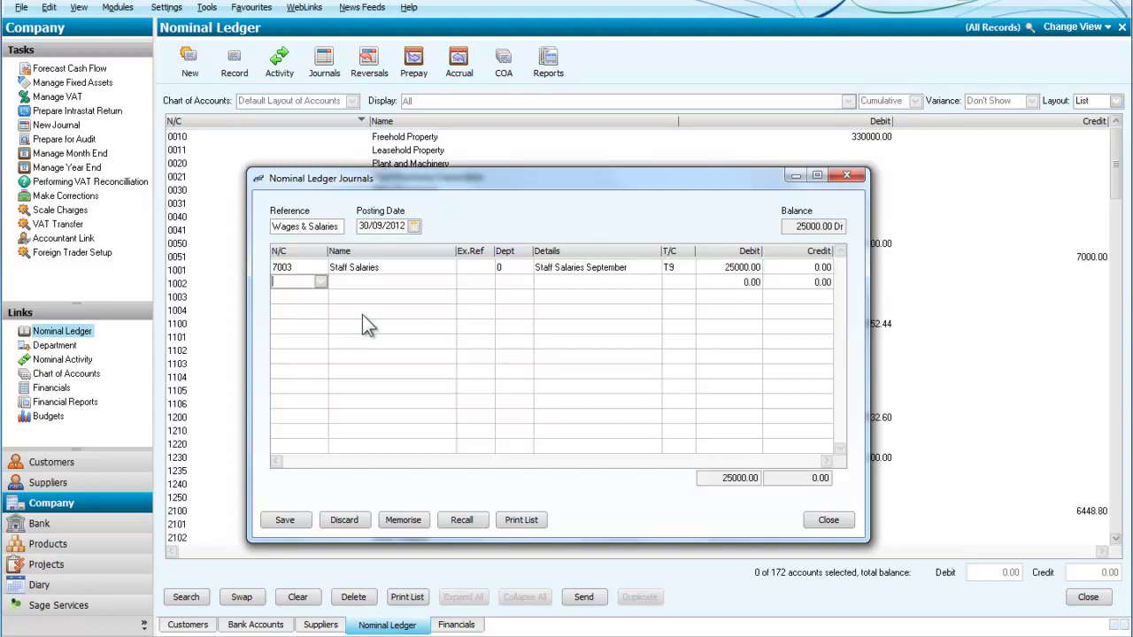
Set the second journal line's nominal code to 7006 Employers N.I. (Non-Directors).
text(7000)
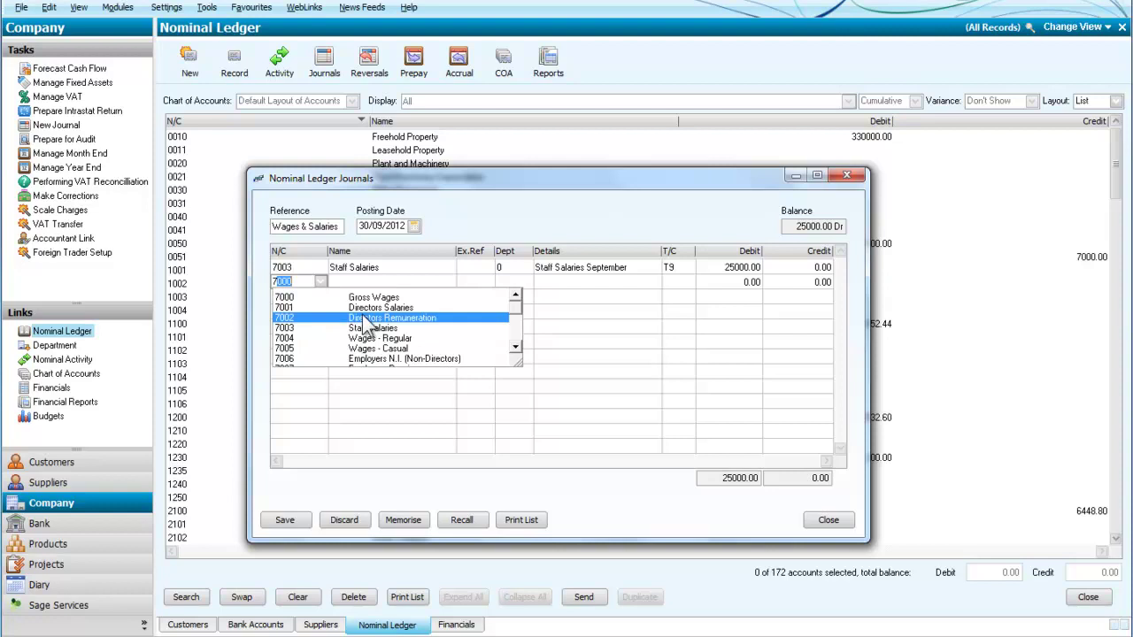
scroll(385, 347, down, 5)
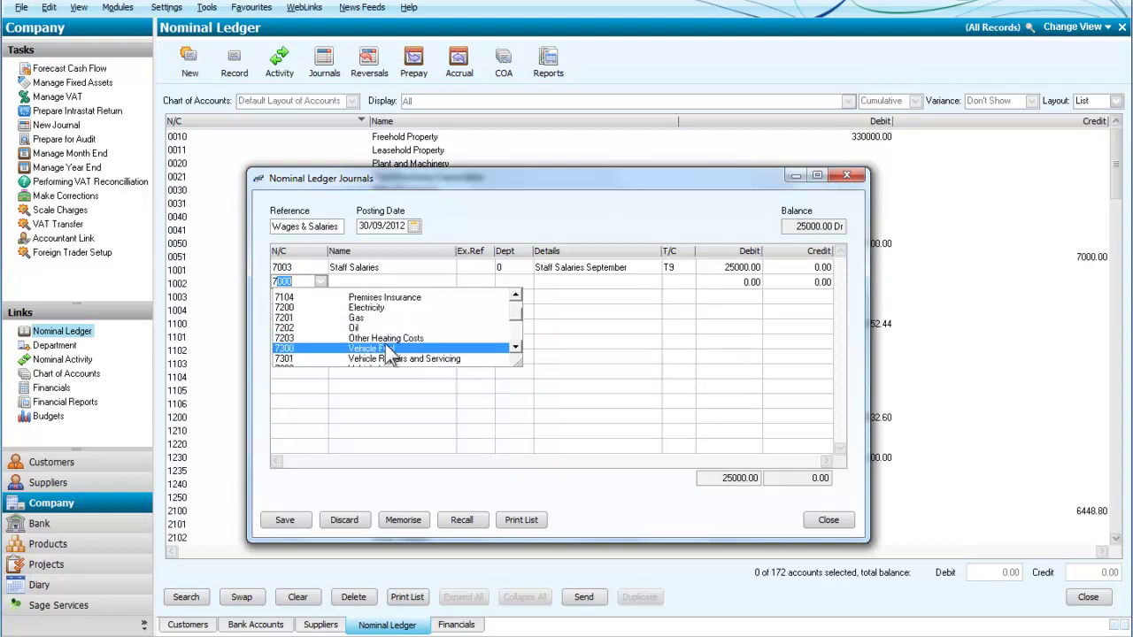
click(311, 267)
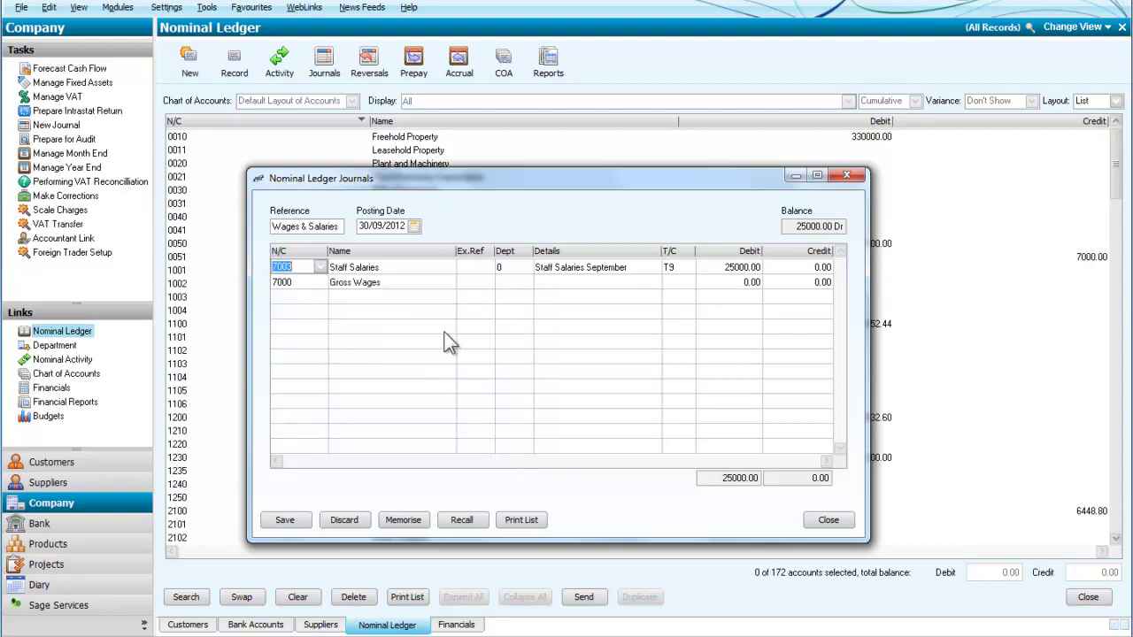
click(310, 284)
click(322, 282)
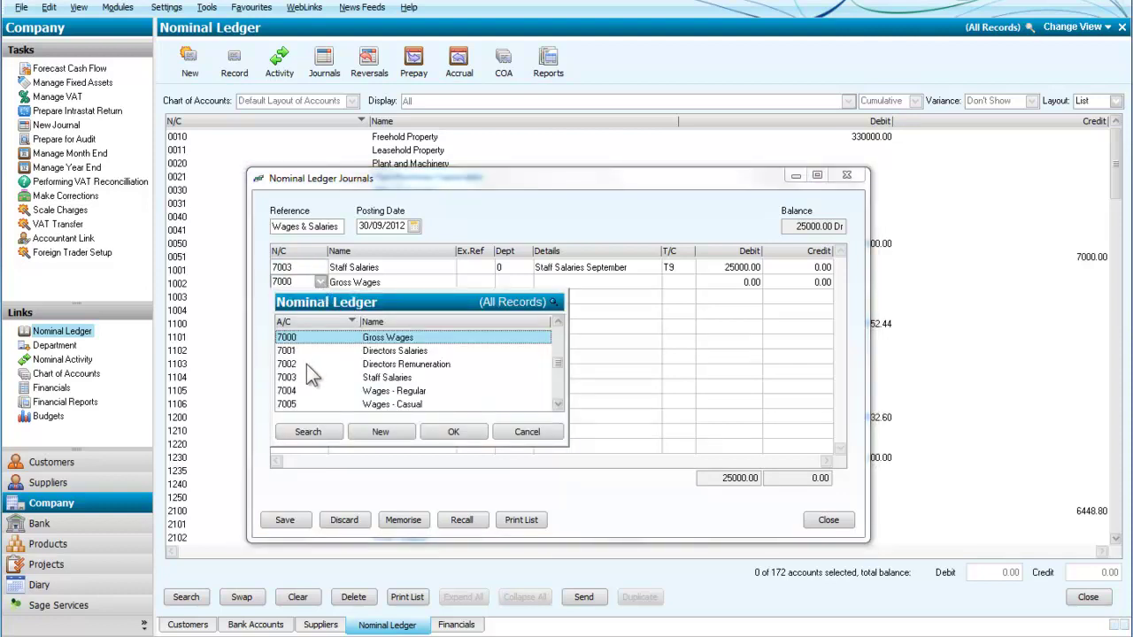
click(557, 406)
click(557, 406)
click(557, 406)
click(557, 405)
click(558, 406)
click(558, 405)
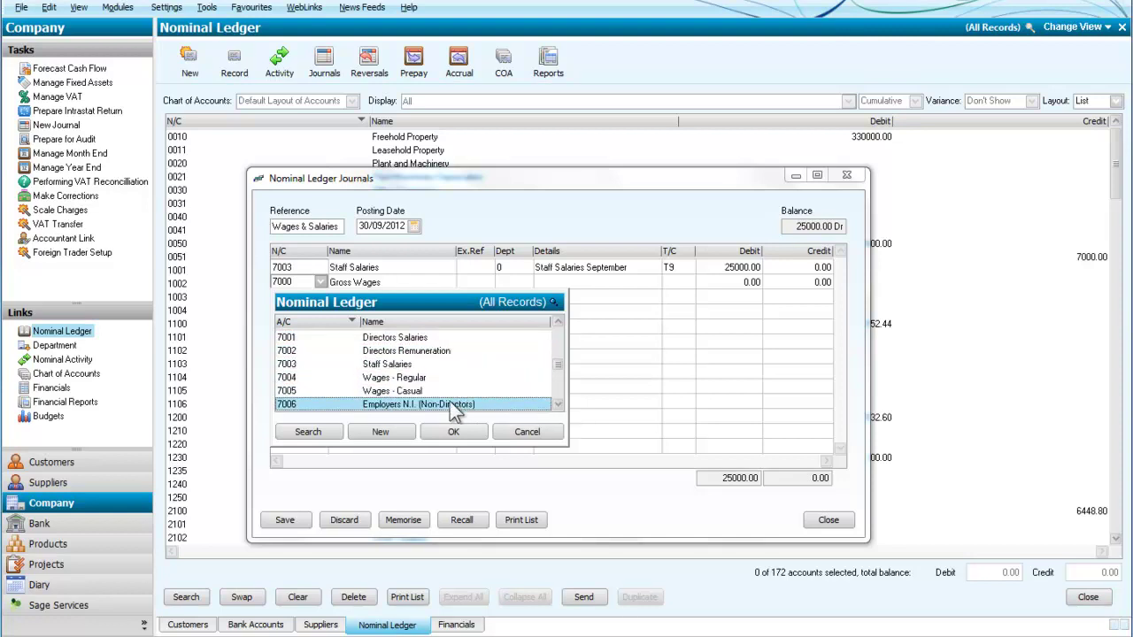
click(454, 431)
Complete the Employers N.I. line with the details Staff Salaries September and a debit of 2300.
key(Tab)
key(Tab)
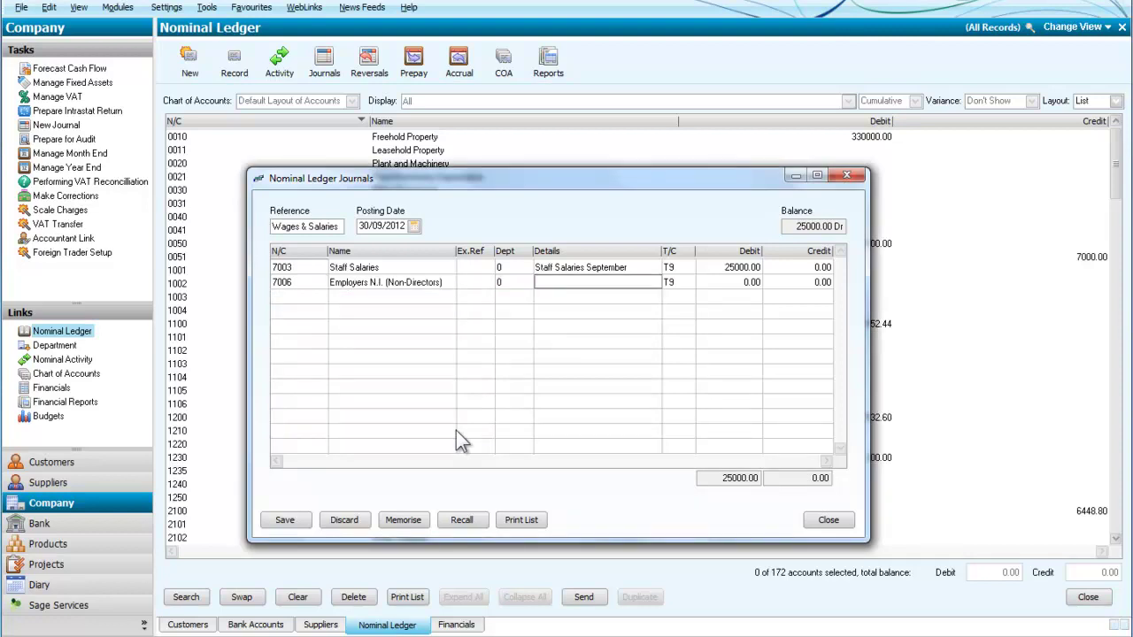
text(Staff Salaries September)
key(Tab)
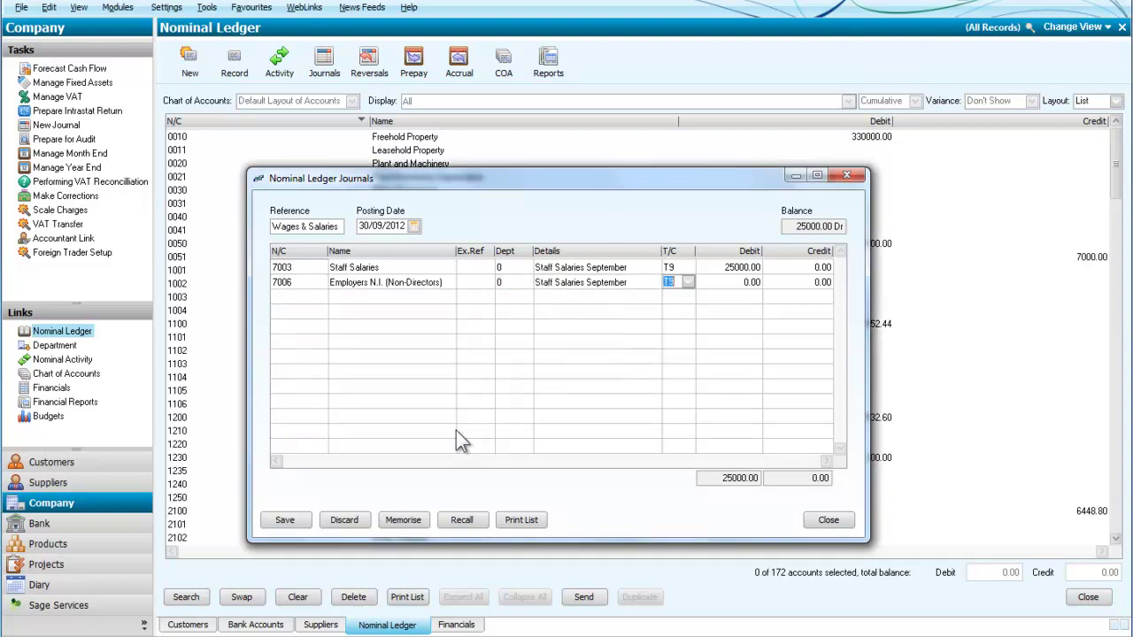
key(Tab)
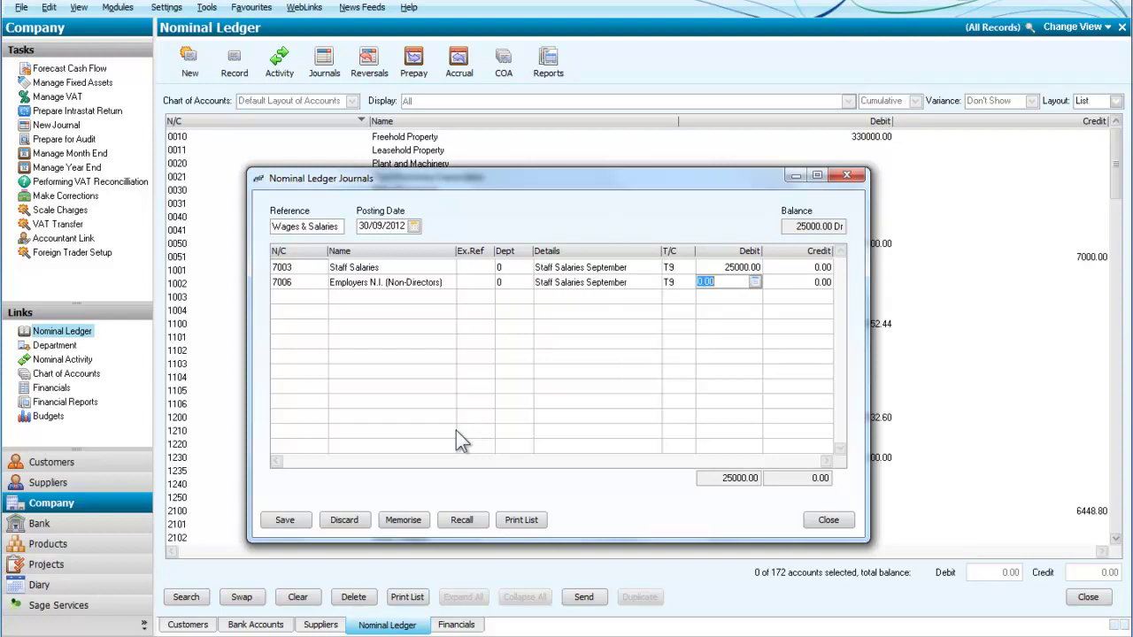
text(2300)
key(Tab)
key(Tab)
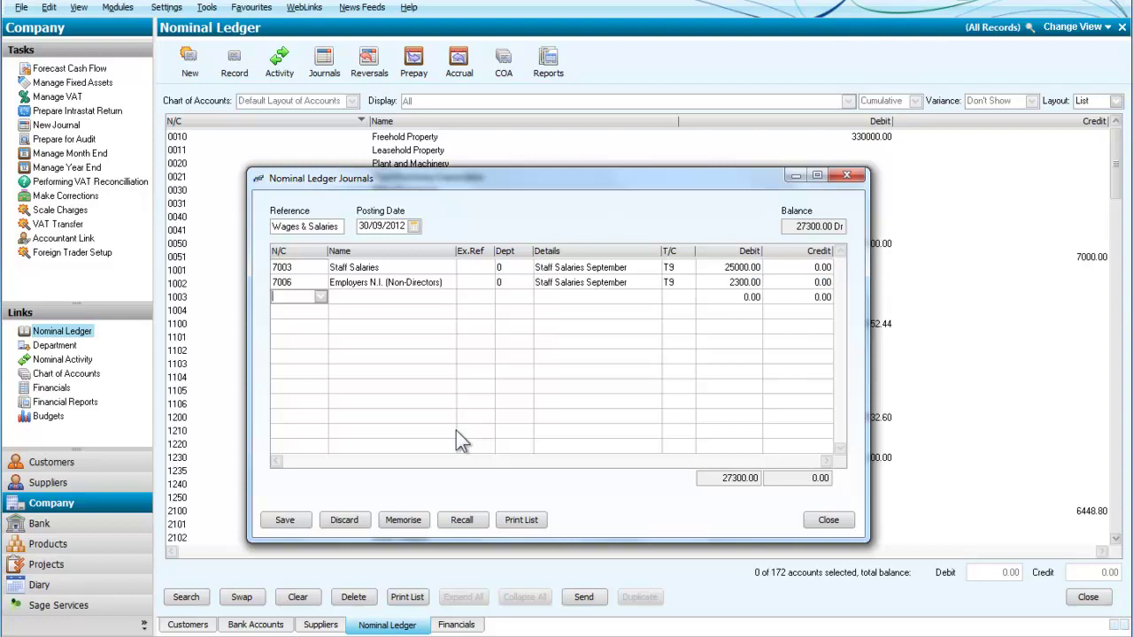
Set the third journal line's nominal code to 7007 Employers Pensions.
text(7000)
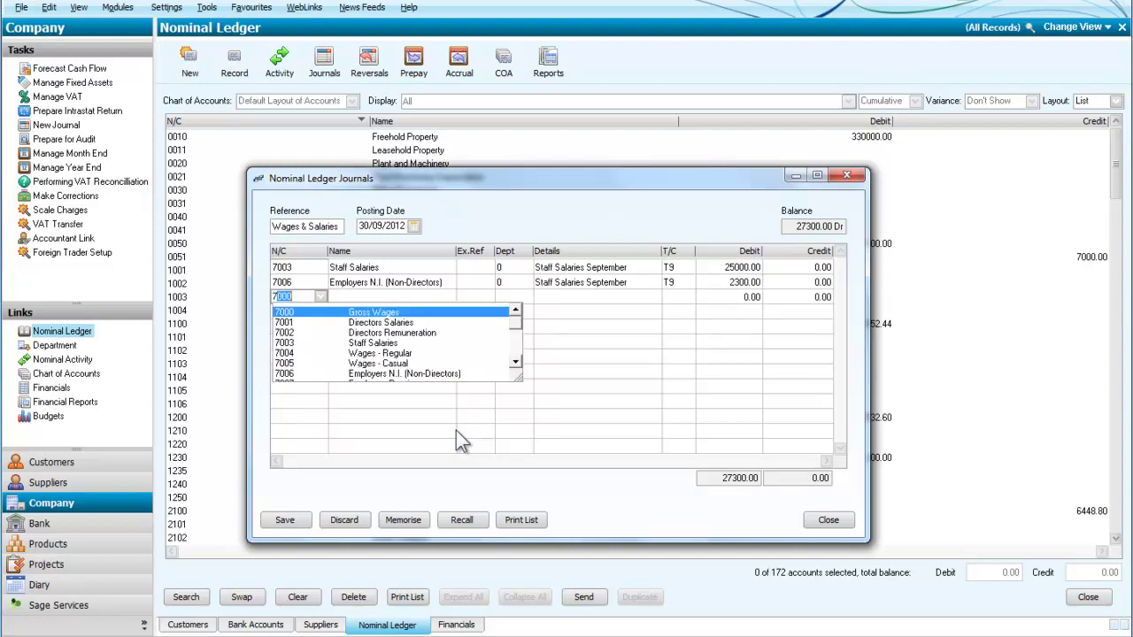
scroll(513, 367, down, 7)
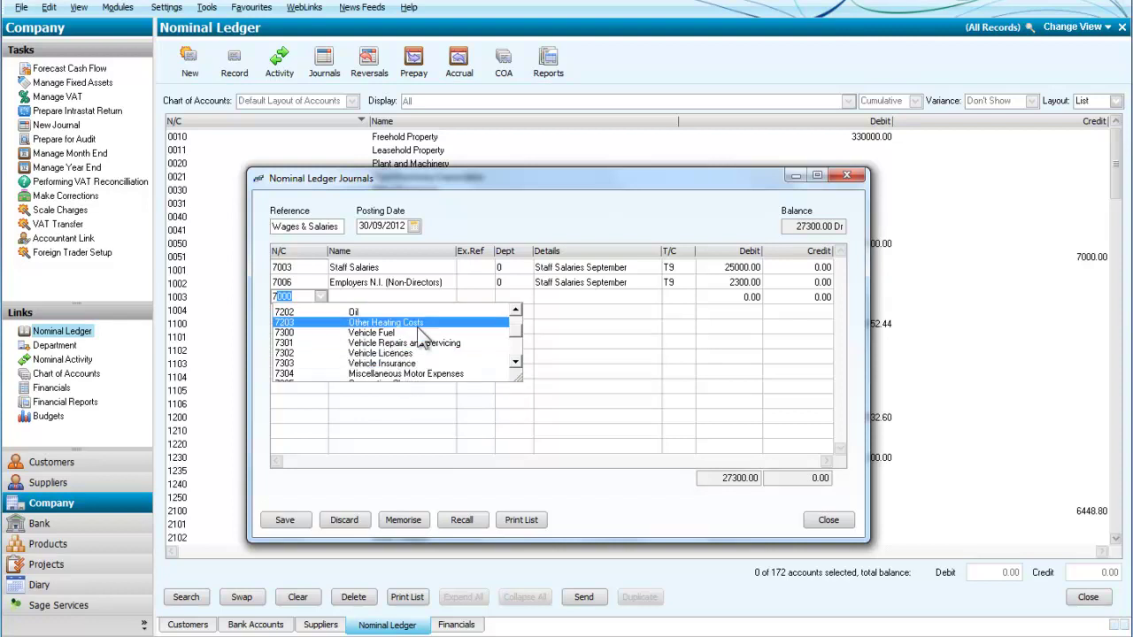
click(515, 311)
click(516, 311)
click(515, 311)
click(515, 312)
click(516, 312)
click(515, 312)
click(515, 311)
click(515, 312)
click(515, 311)
click(516, 312)
click(516, 312)
click(515, 311)
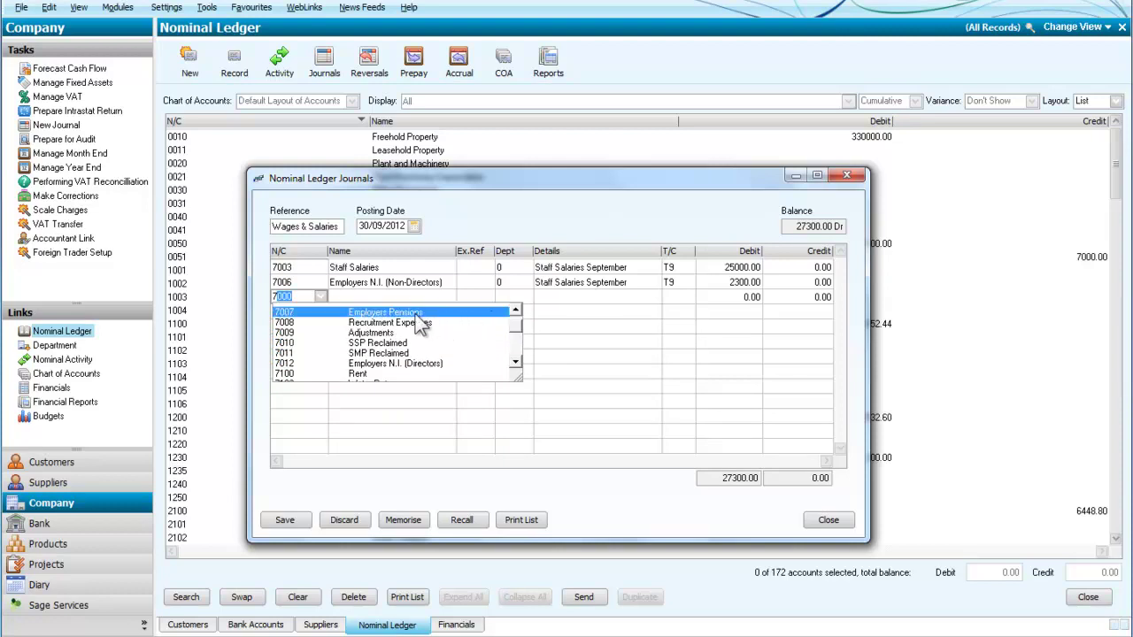
click(415, 313)
Complete the Employers Pensions line with the existing details Staff Salaries September and a debit of 1800.
key(Tab)
key(Tab)
text(S)
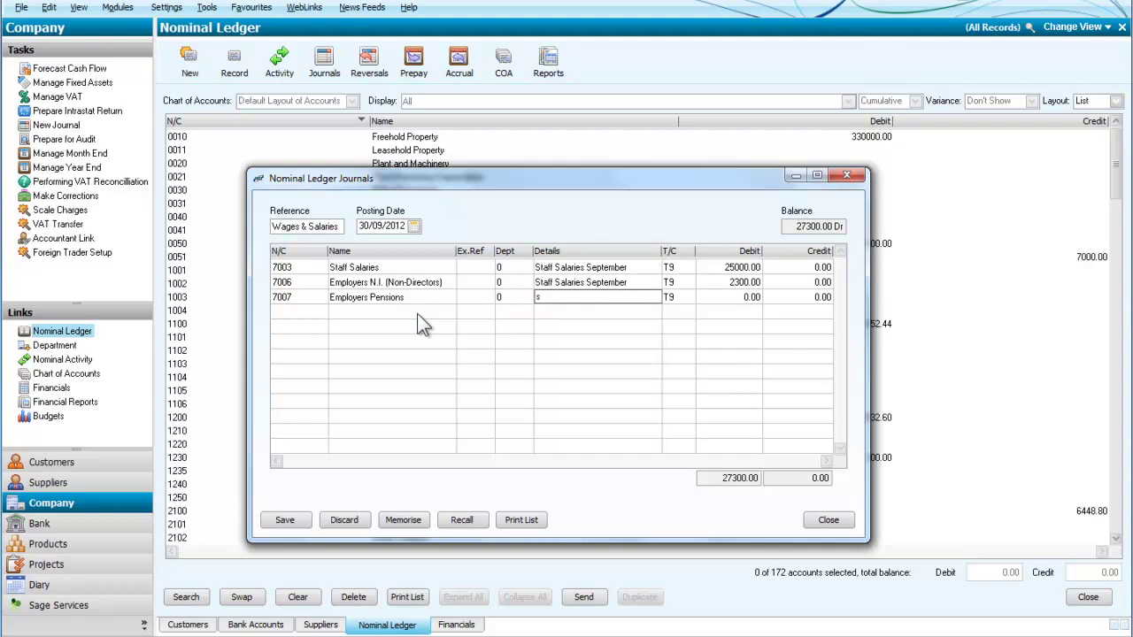
text(t)
key(F4)
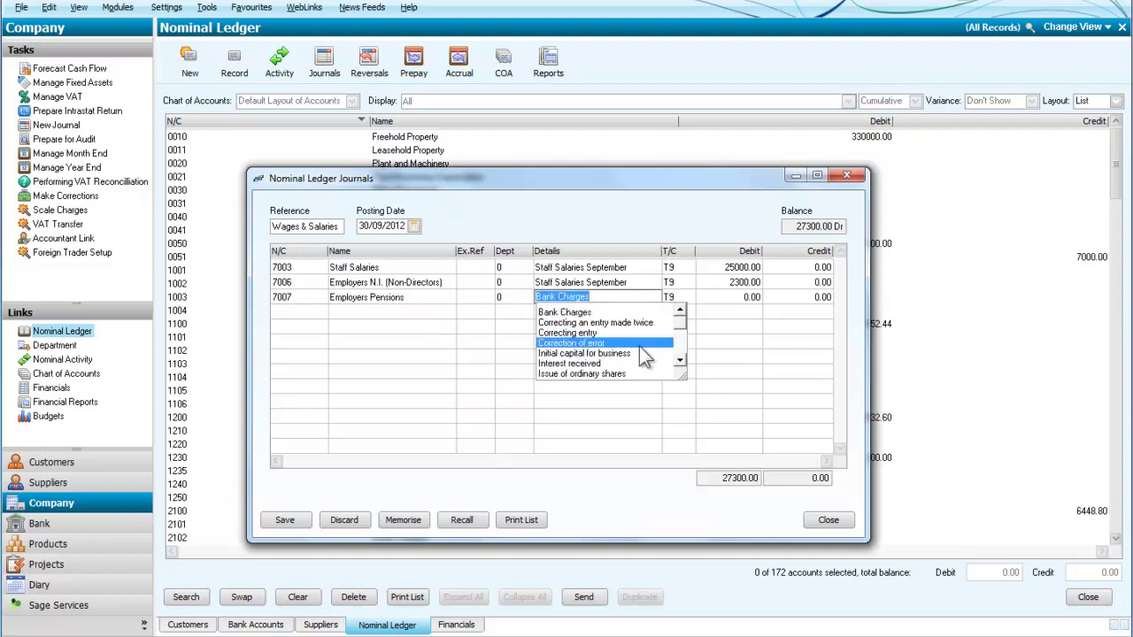
scroll(681, 341, down, 1)
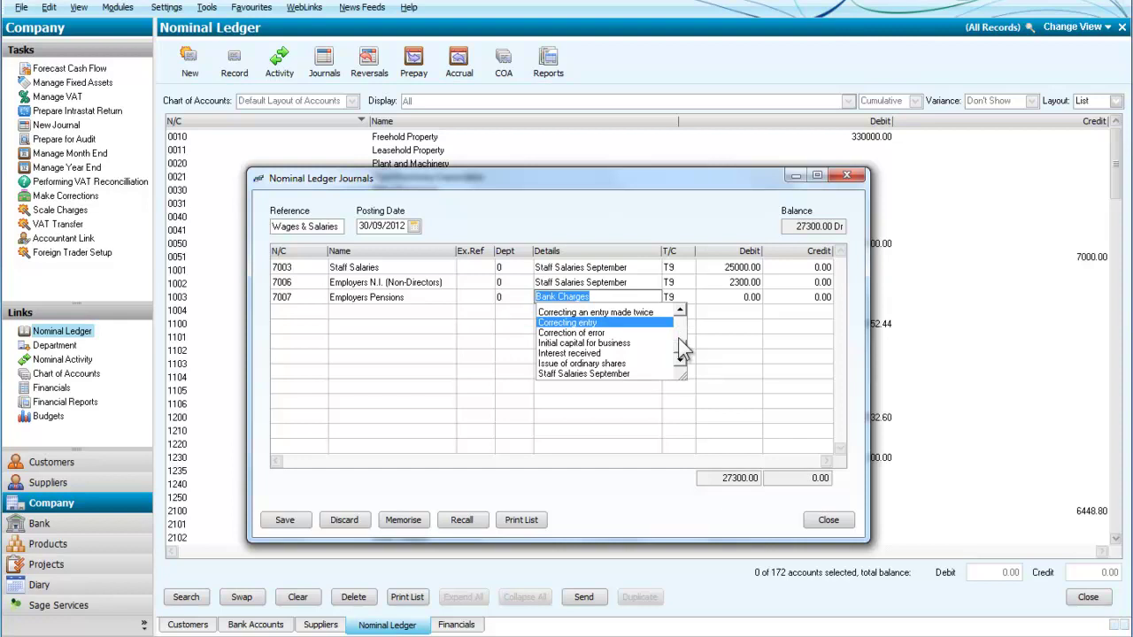
click(620, 374)
key(Tab)
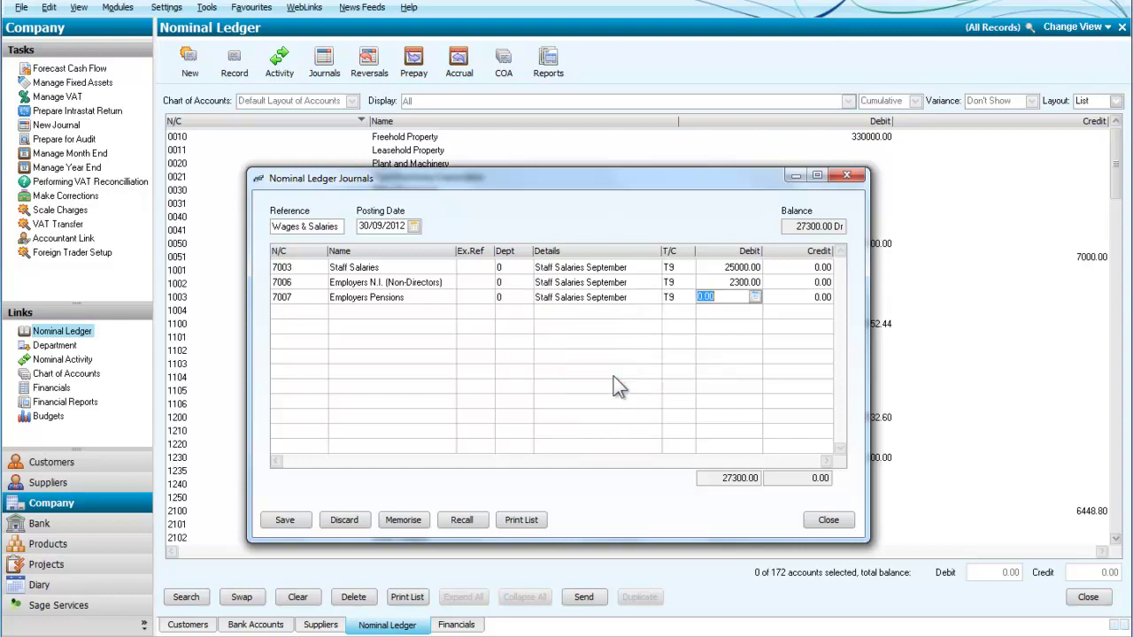
text(1800)
key(Tab)
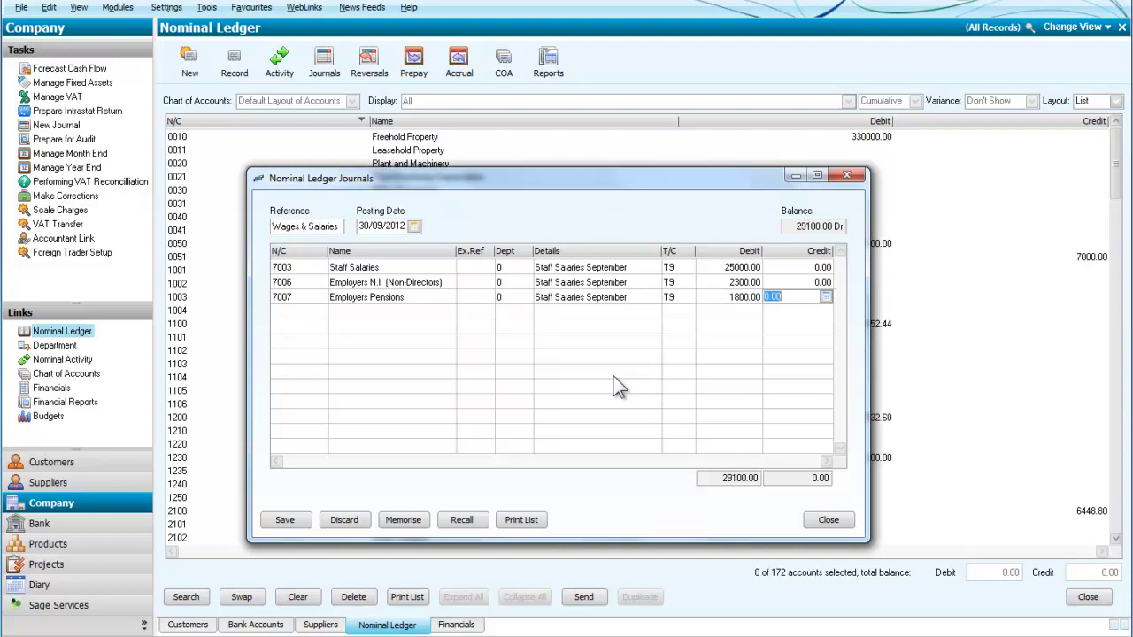
key(Tab)
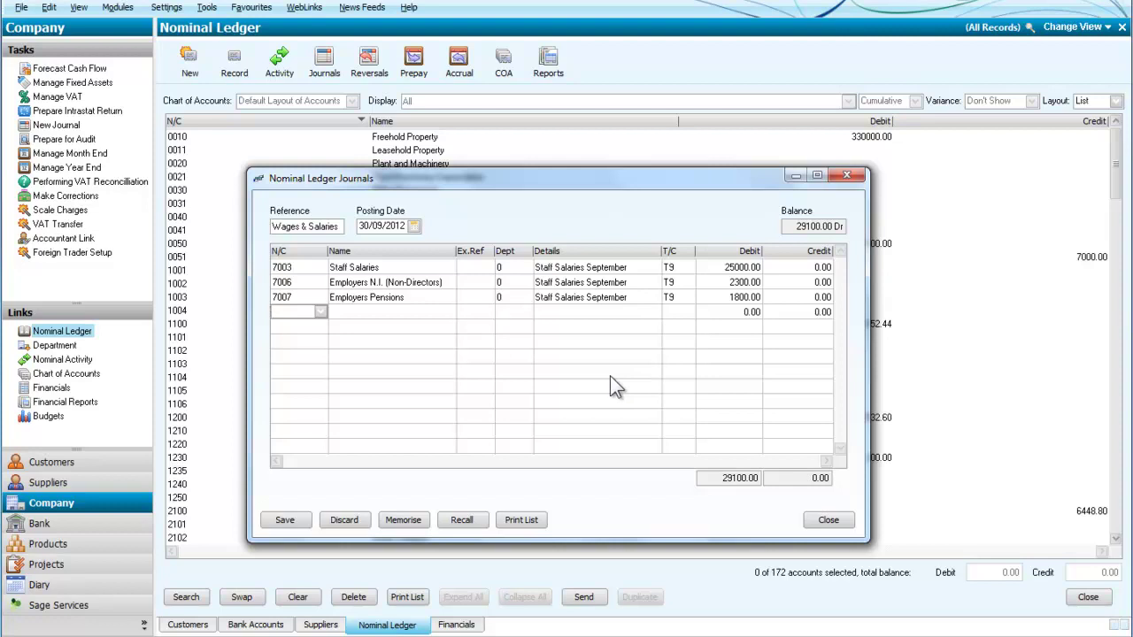
Set the fourth journal line's nominal code to 1200 Bank Current Account.
text(1001)
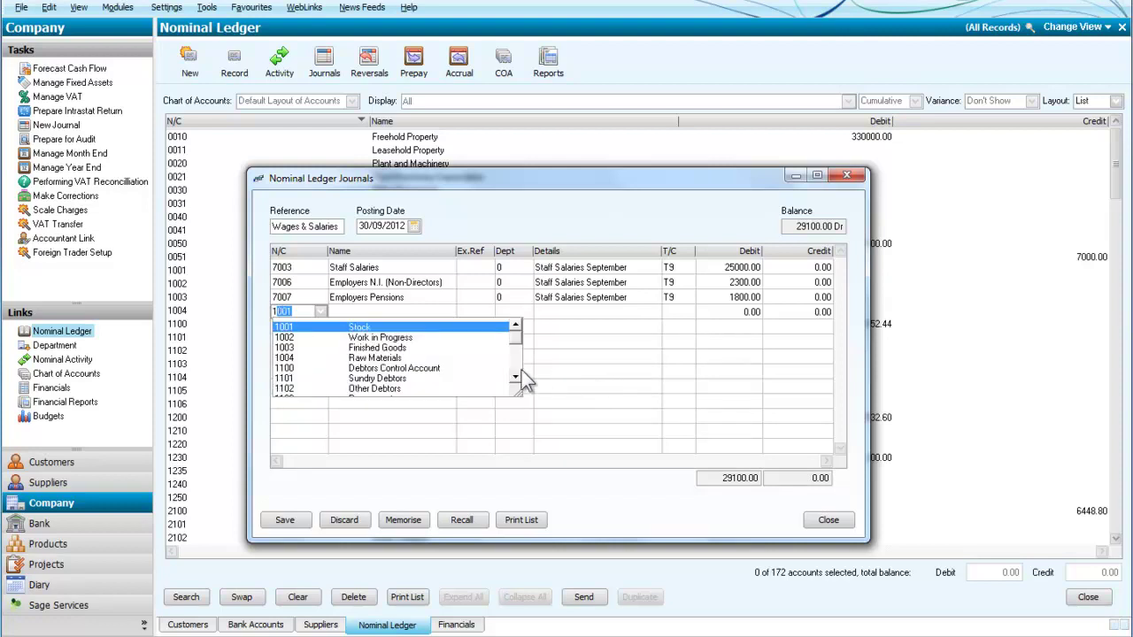
click(515, 360)
click(517, 364)
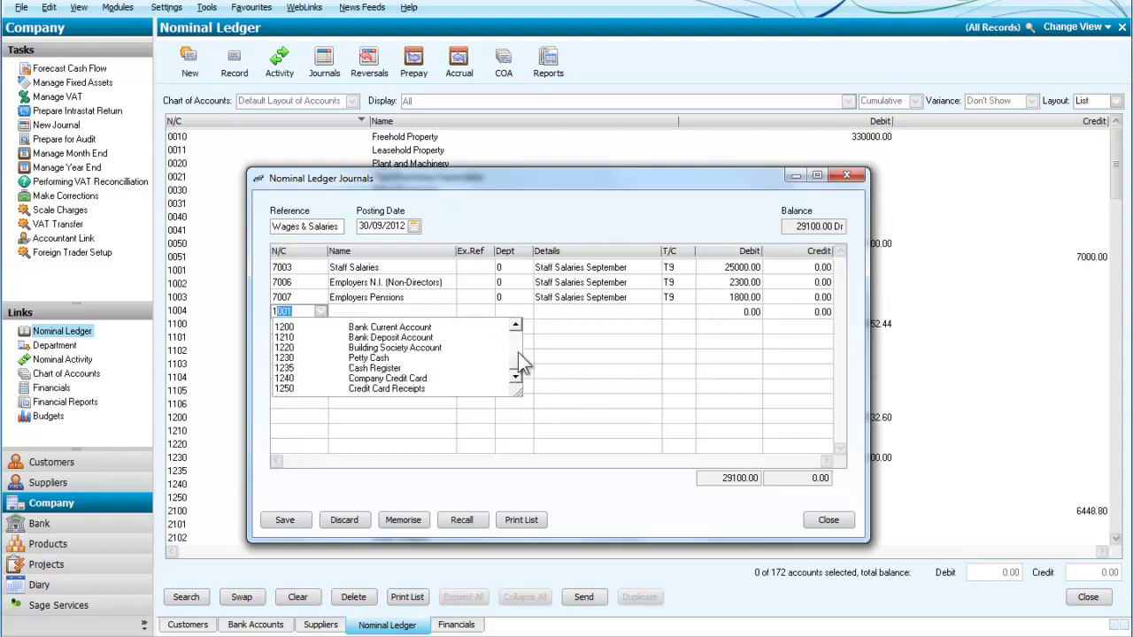
click(389, 328)
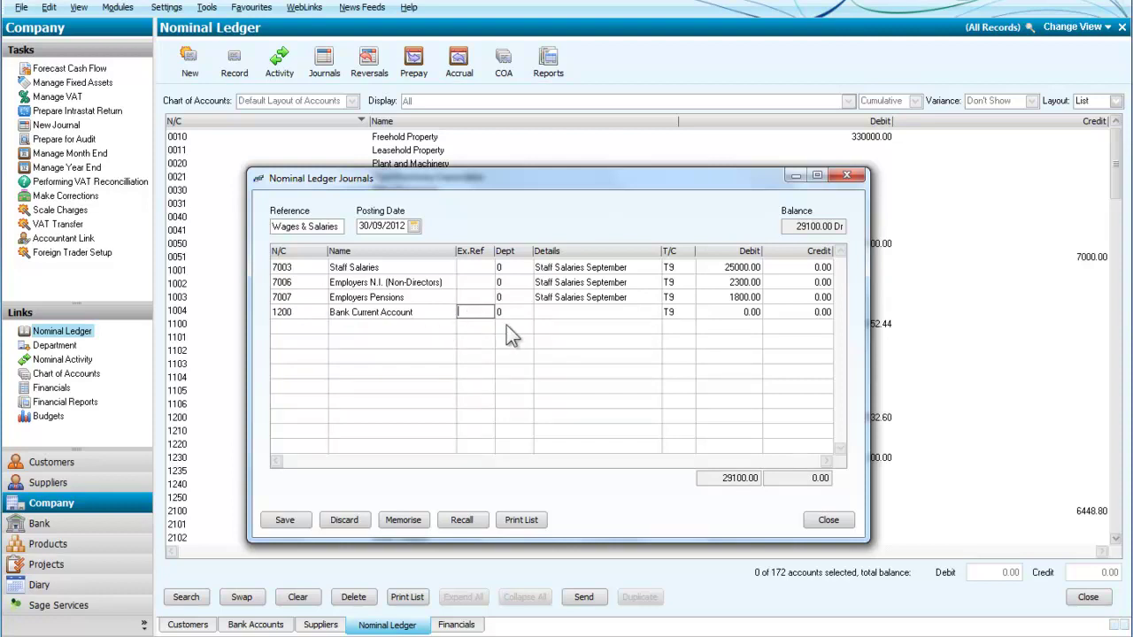
Complete the Bank Current Account line with the details Staff Salaries September and a credit of 14600.
key(Tab)
key(Tab)
text(S)
key(Tab)
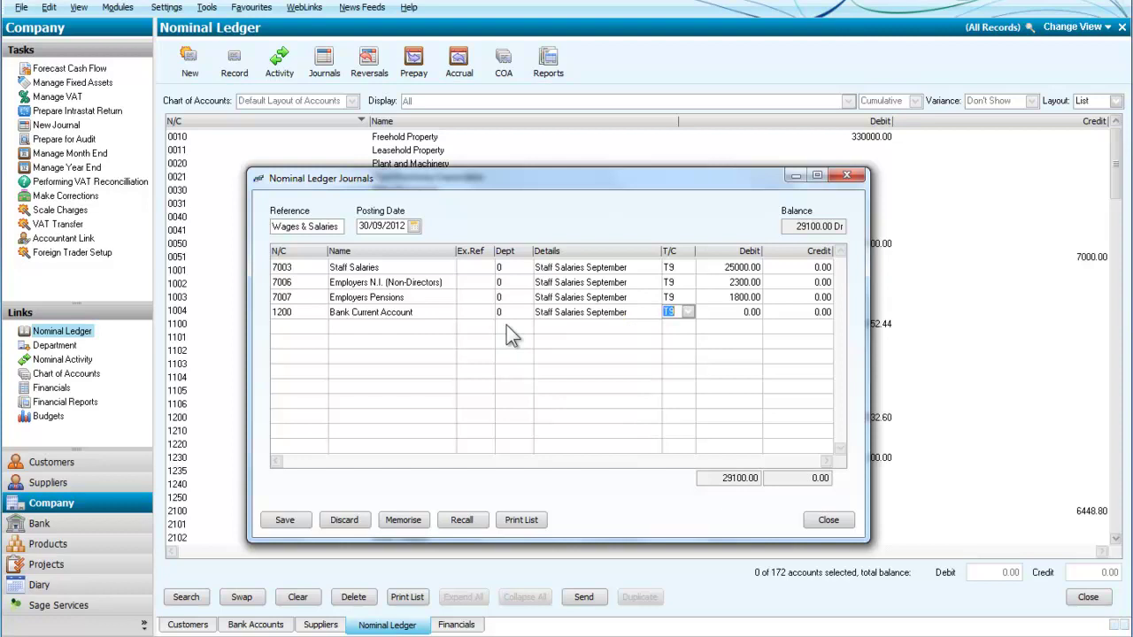
key(Tab)
key(Tab)
text(14600)
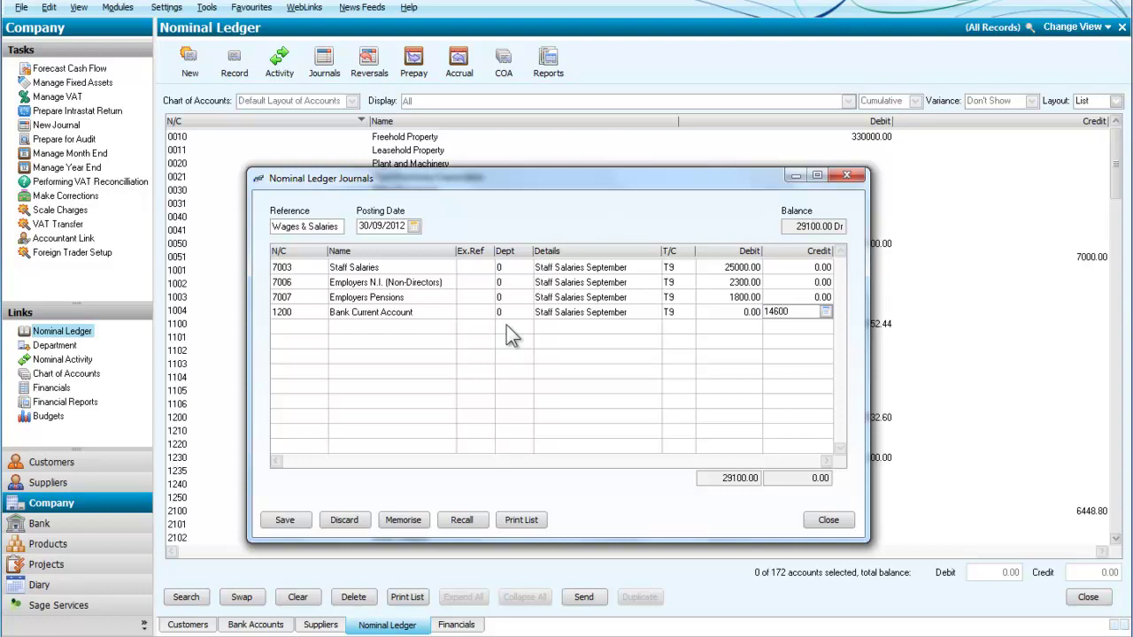
key(Tab)
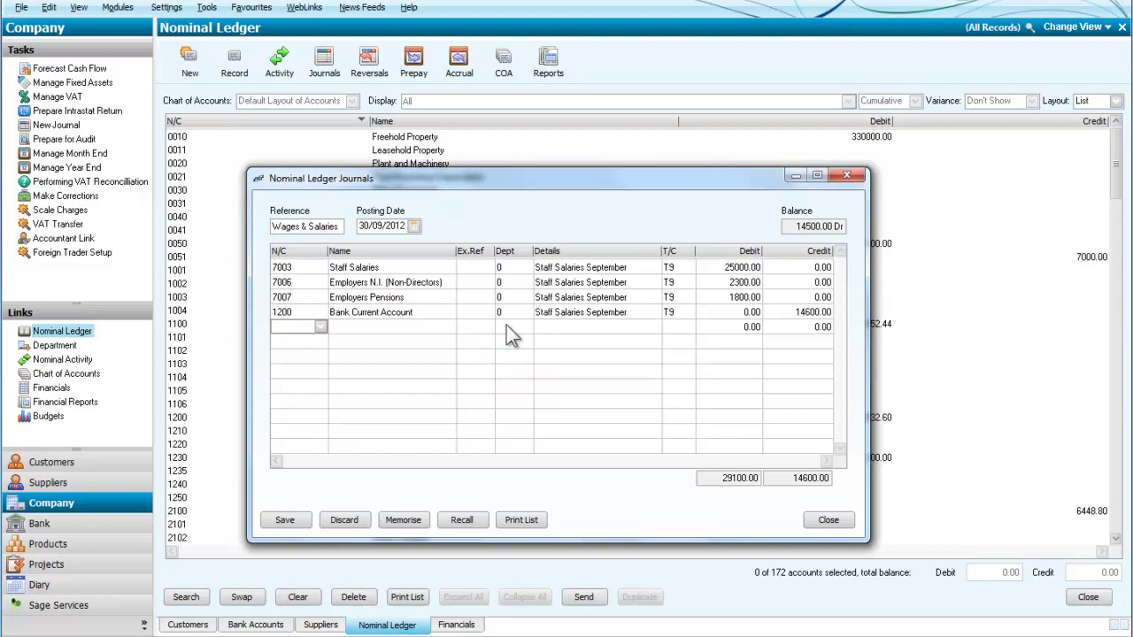
Add a journal line for nominal code 2210 P.A.Y.E. with the details Staff Salaries September and a credit of 5400.
text(2200)
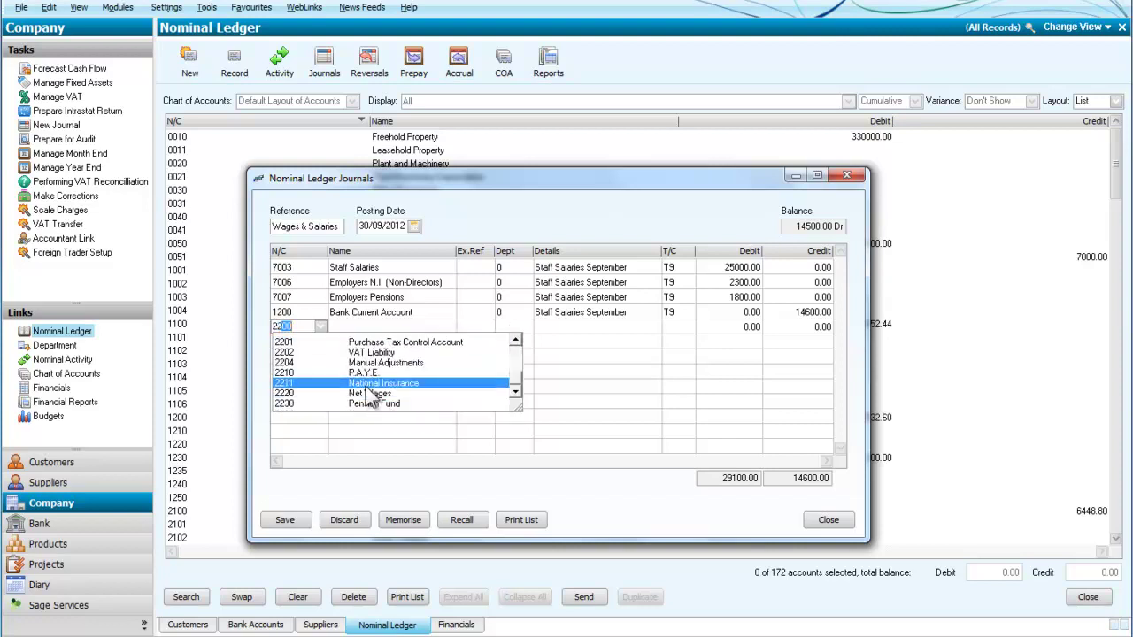
click(361, 372)
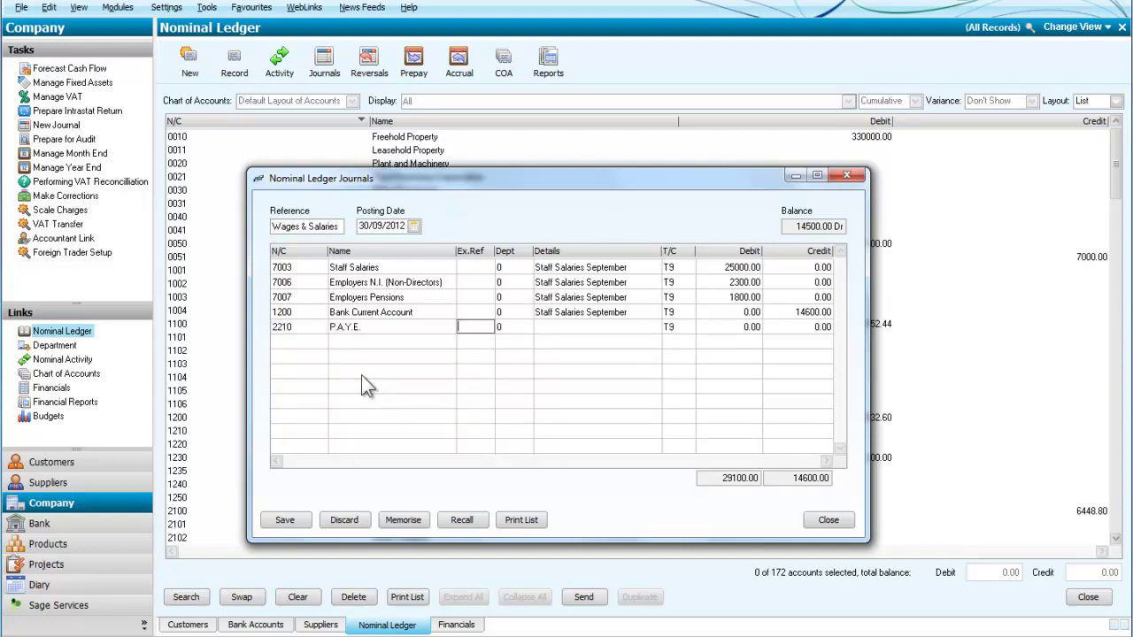
key(Tab)
key(Tab)
text(S)
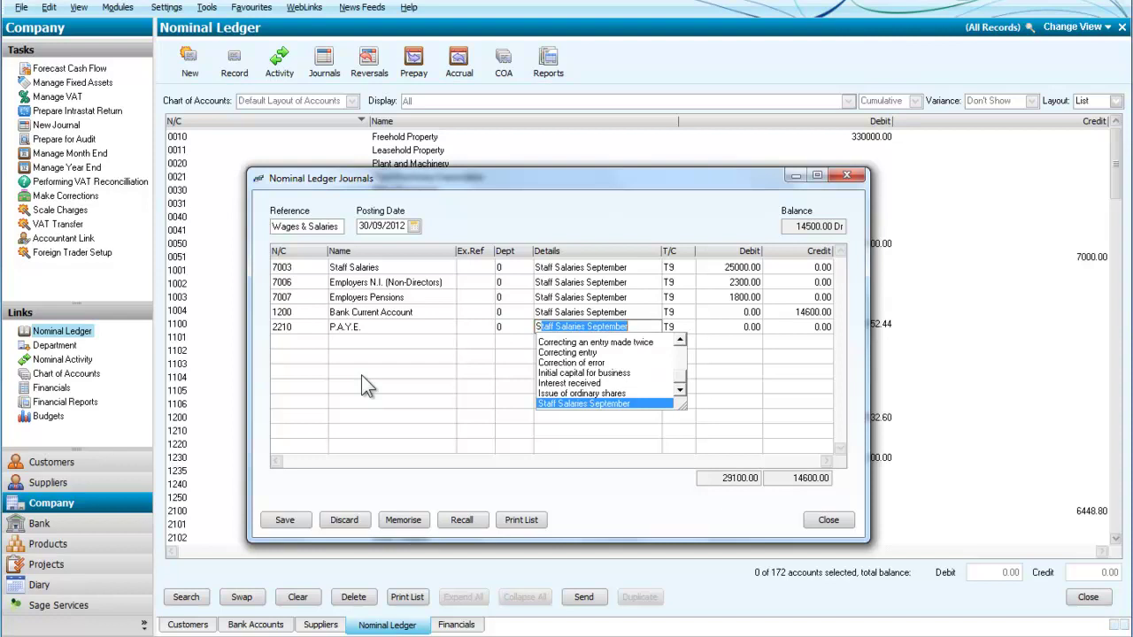
key(Tab)
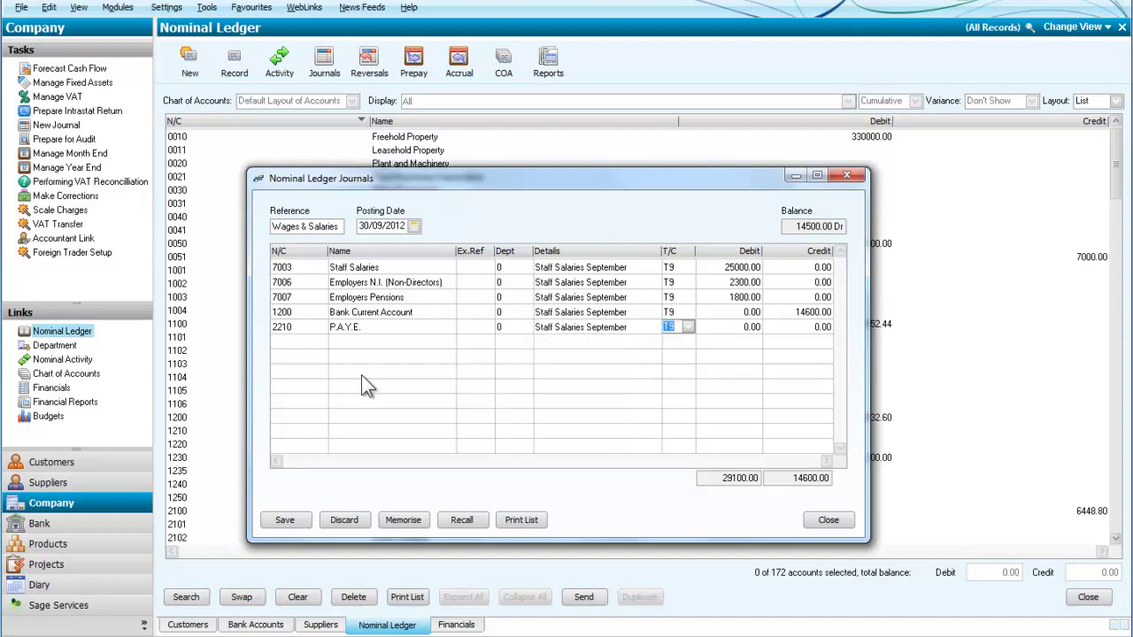
key(Tab)
key(Tab)
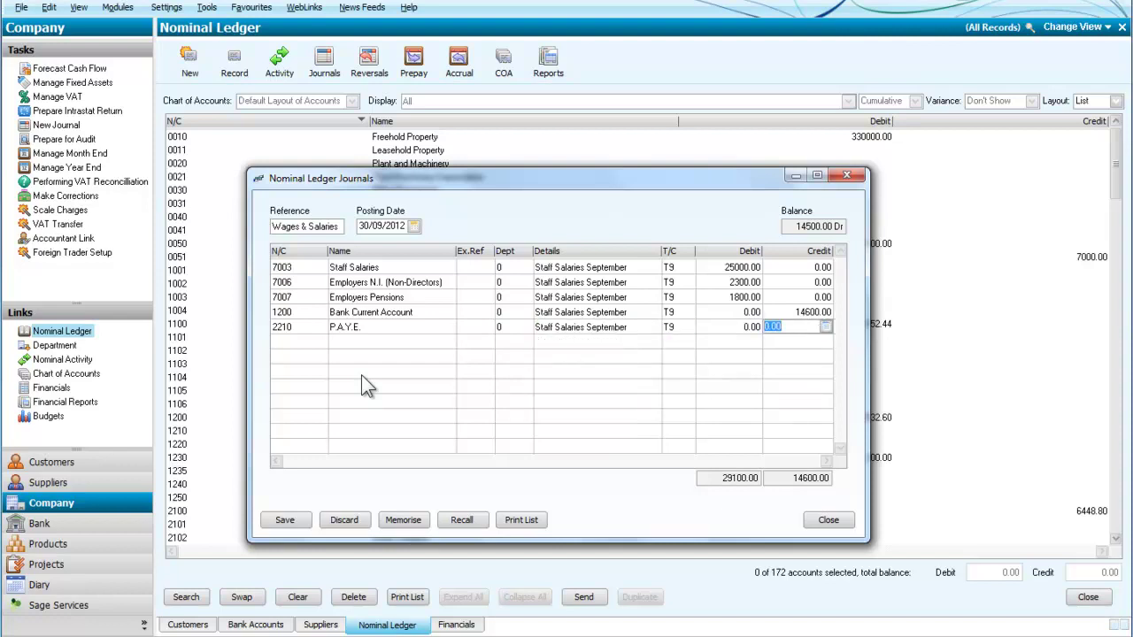
text(5400)
key(Tab)
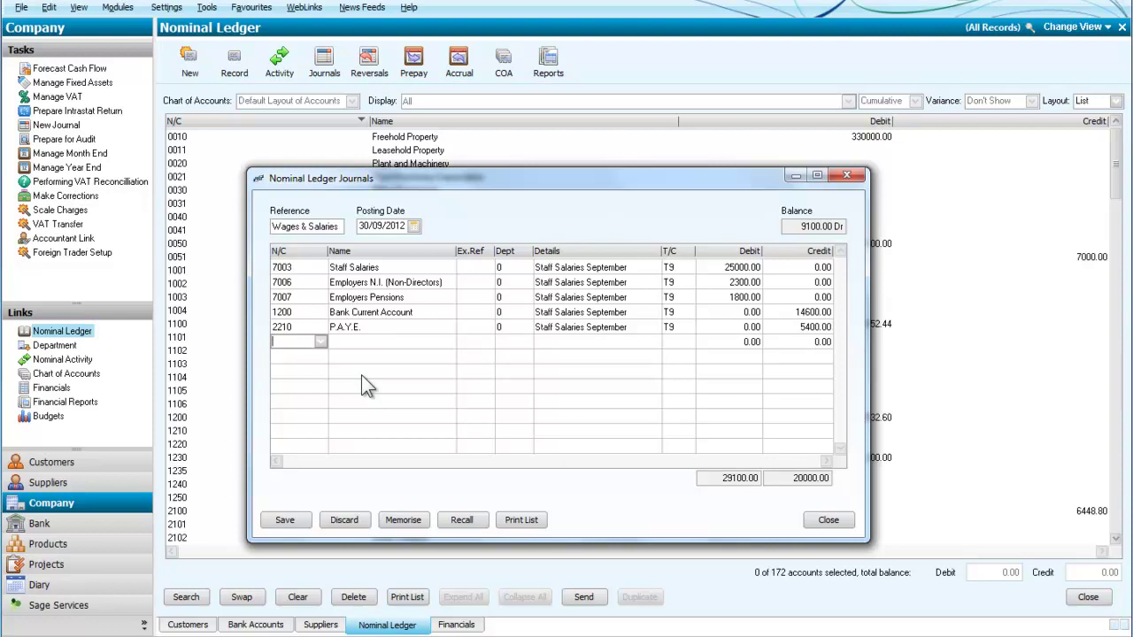
Add a journal line for nominal code 2211 National Insurance with the details Staff Salaries September and a credit of 5000.
text(2210)
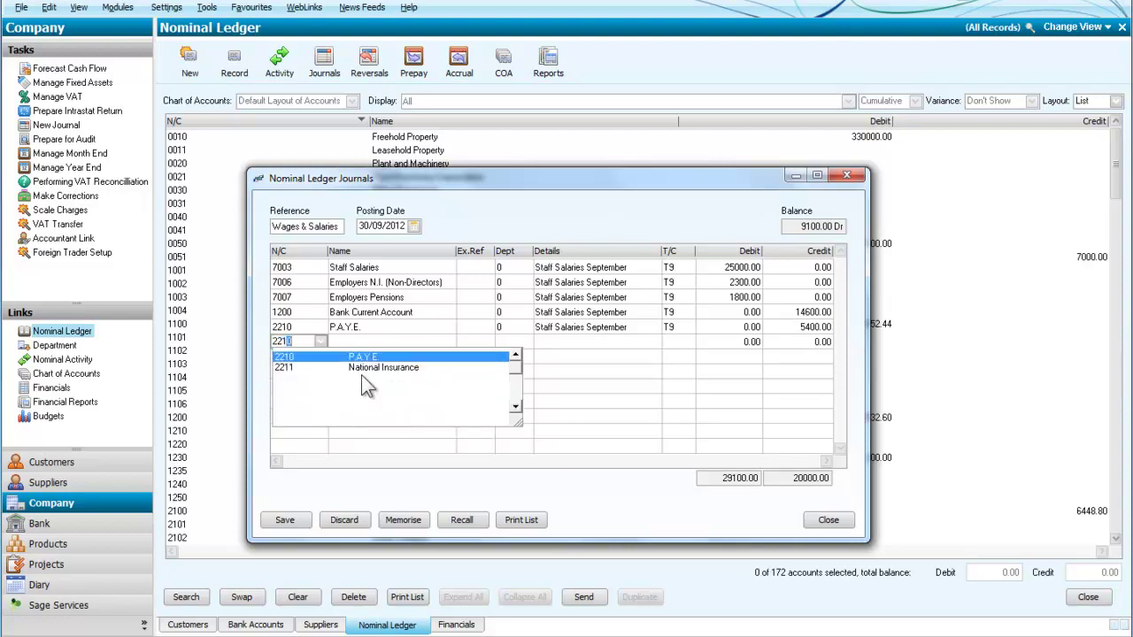
text(1)
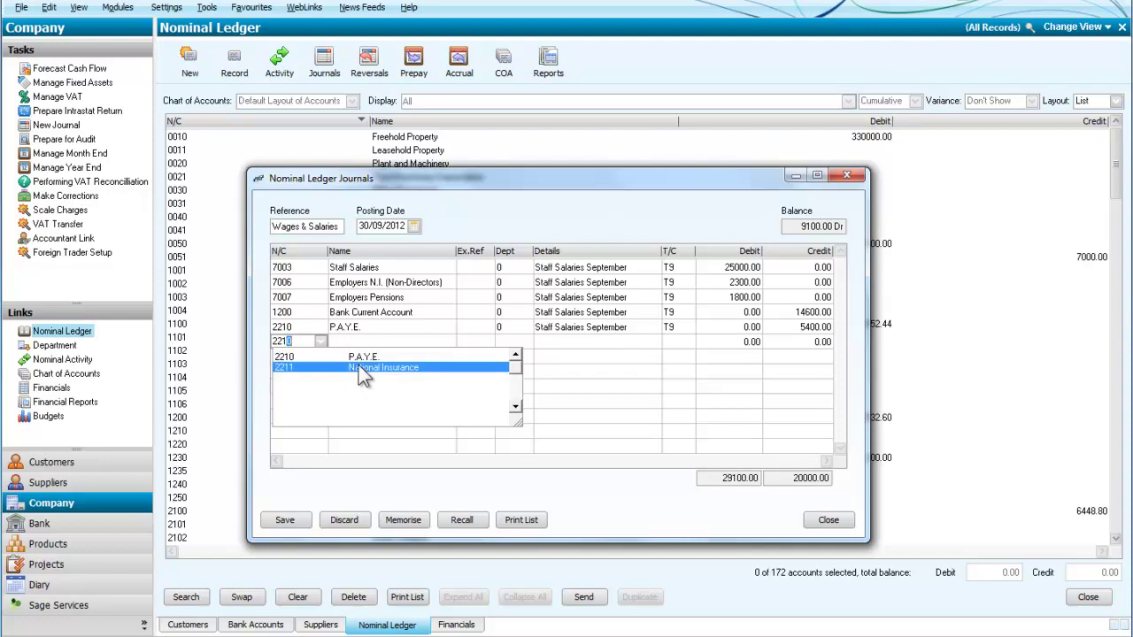
key(Tab)
key(Tab)
key(Tab)
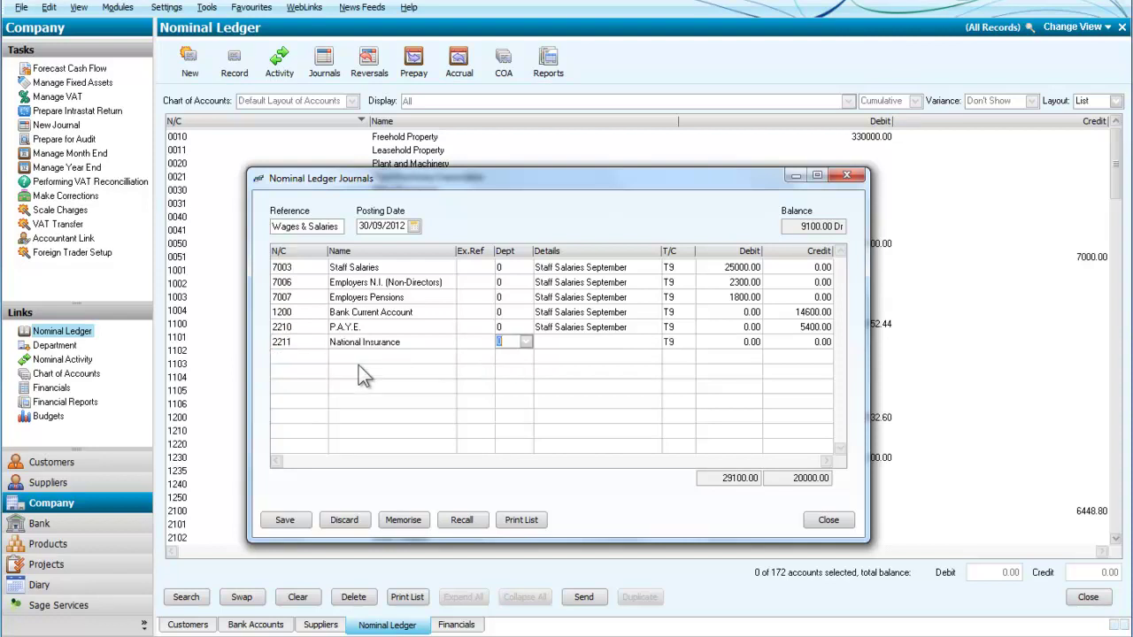
text(Staff Salaries September)
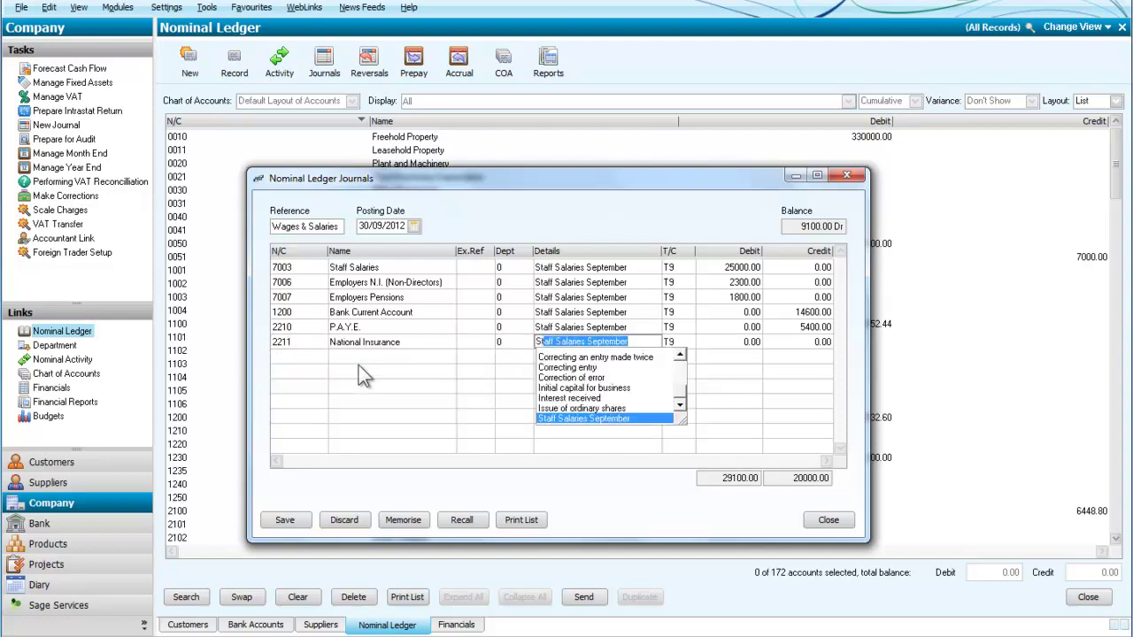
key(Tab)
key(Tab)
key(Tab)
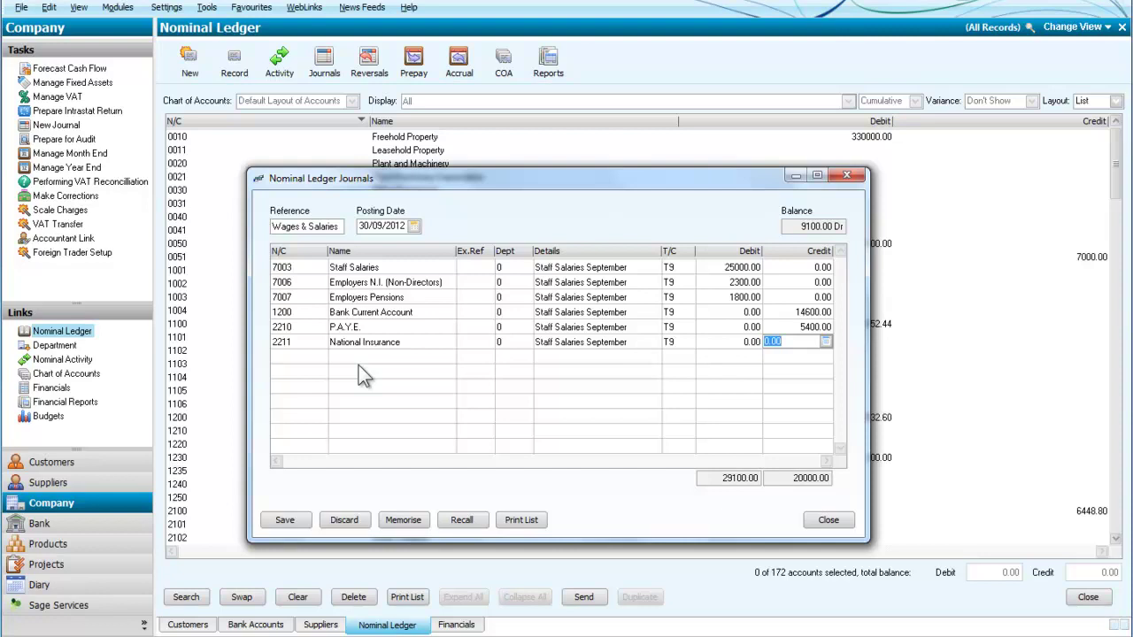
text(5000)
key(Tab)
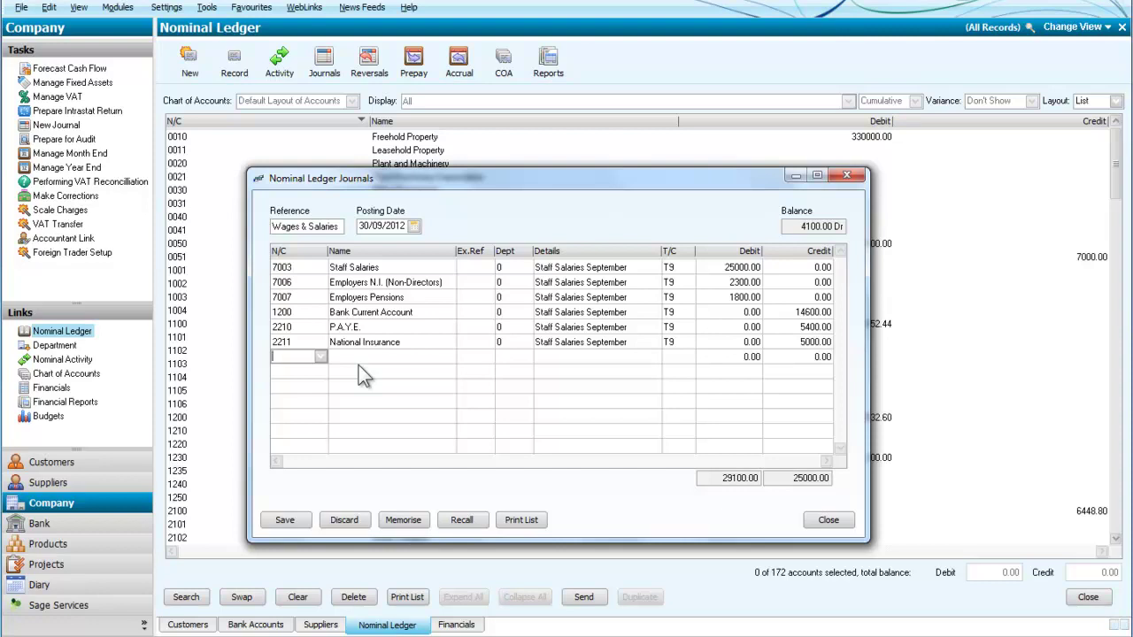
Add a second 2211 National Insurance line with the details Staff Salaries September and a credit of 2400.
text(2211)
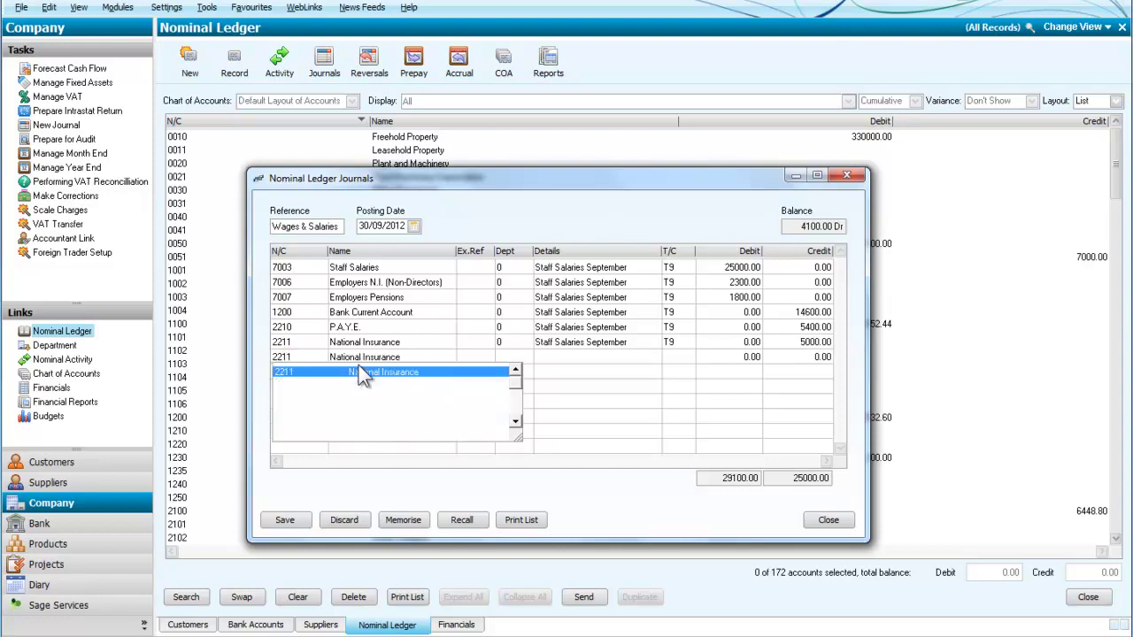
key(Tab)
key(Tab)
key(Tab)
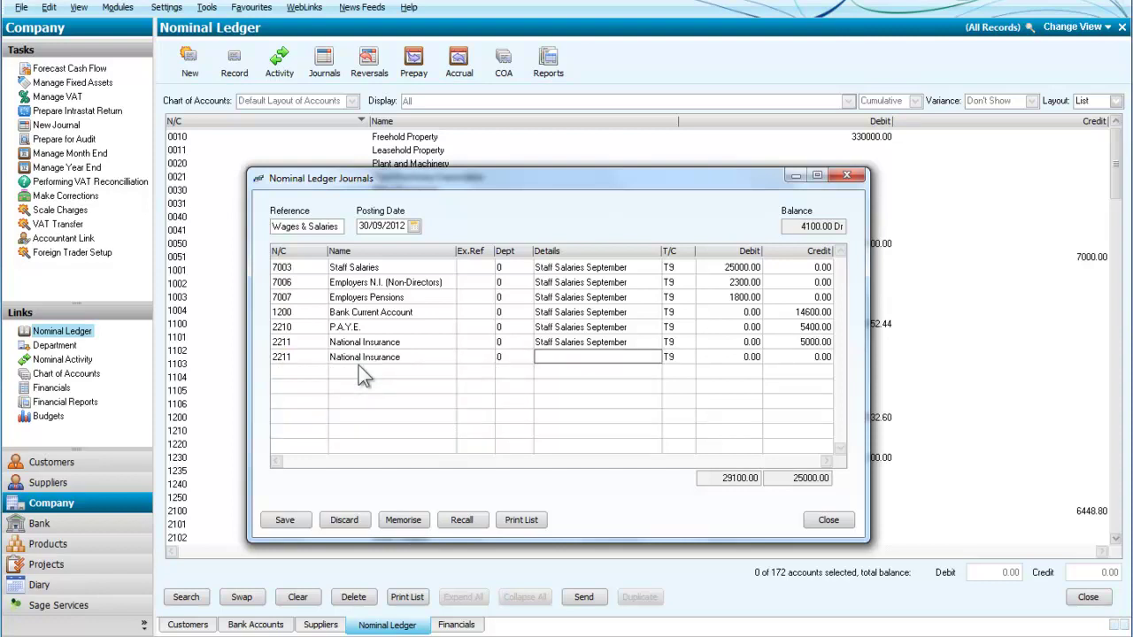
text(S)
key(Tab)
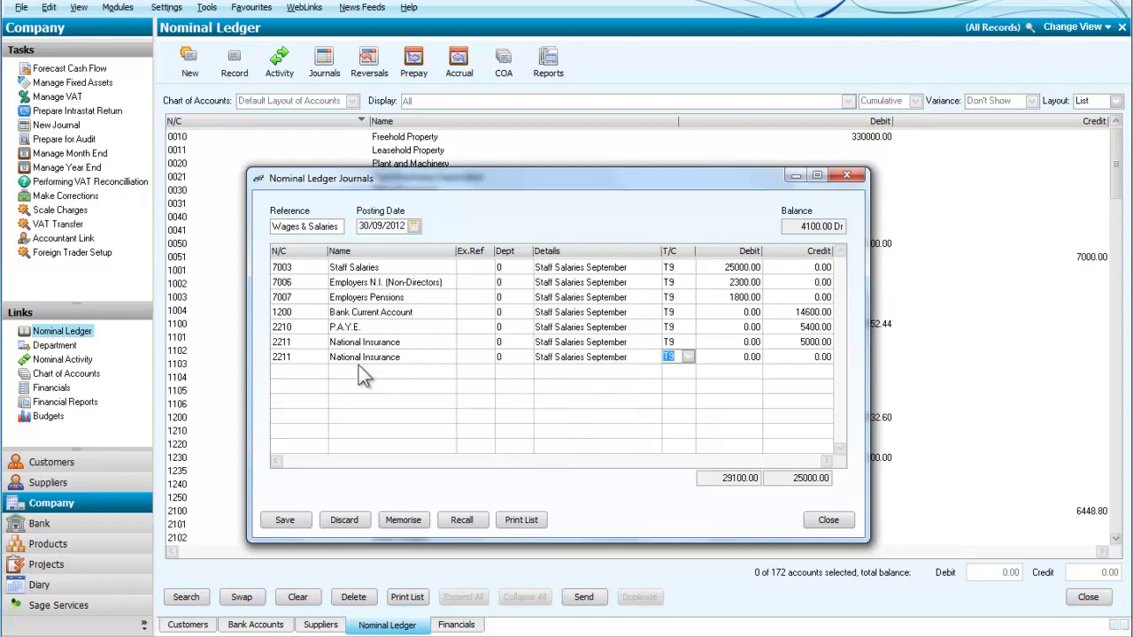
key(Tab)
key(Tab)
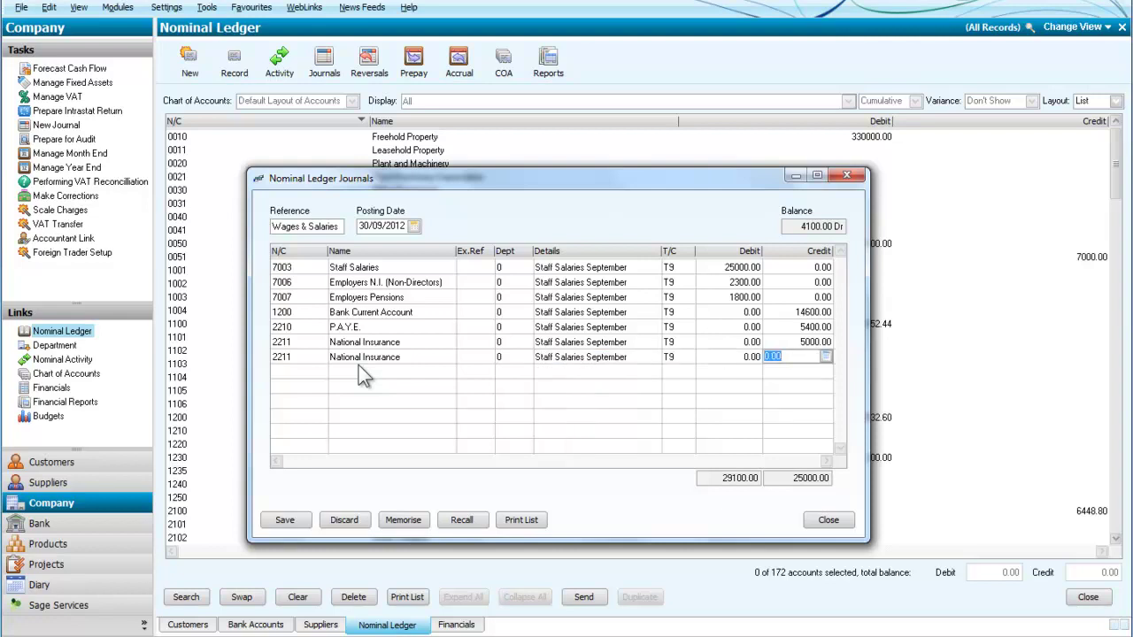
text(2400)
key(Tab)
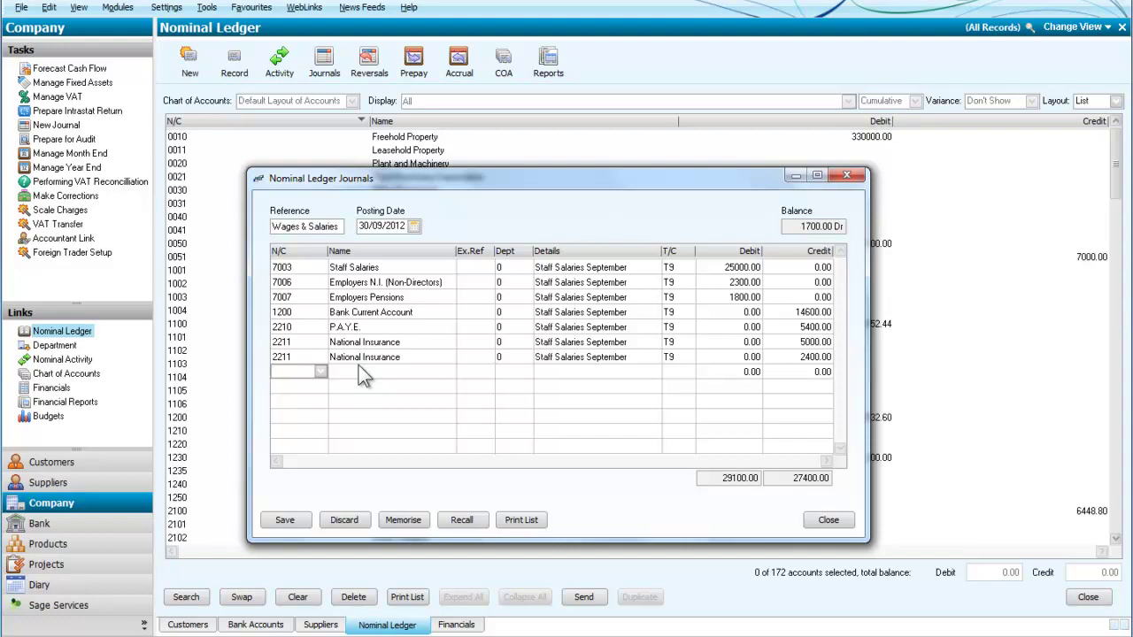
Add a journal line for nominal code 2230 Pension Fund with the details Staff Salaries September and a credit of 1900.
text(2230)
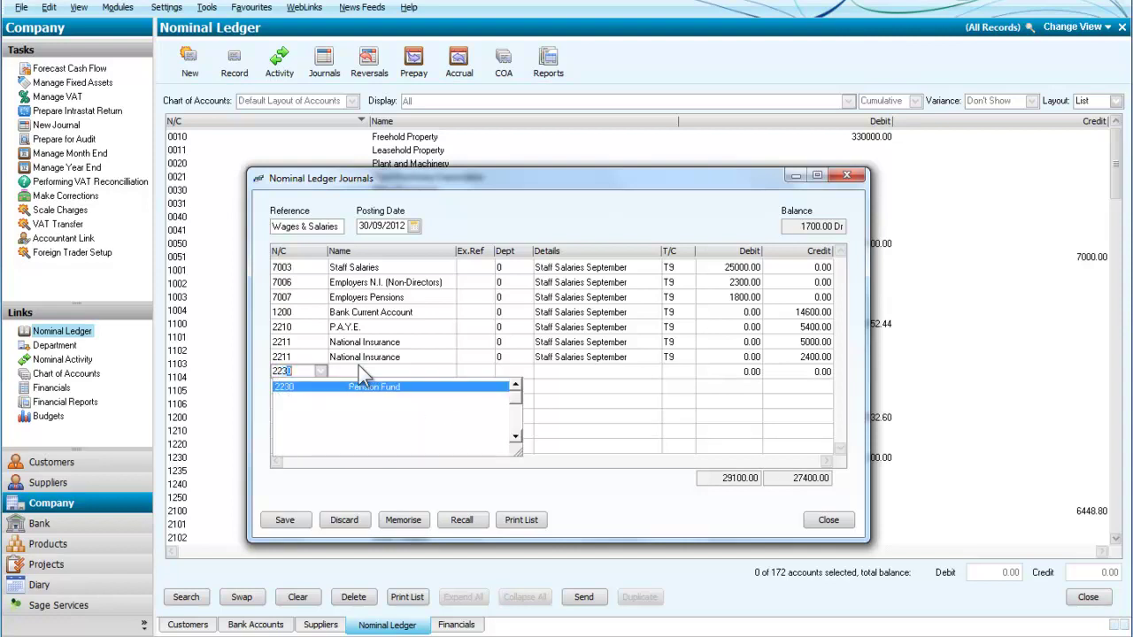
key(Tab)
key(Tab)
key(Tab)
key(Tab)
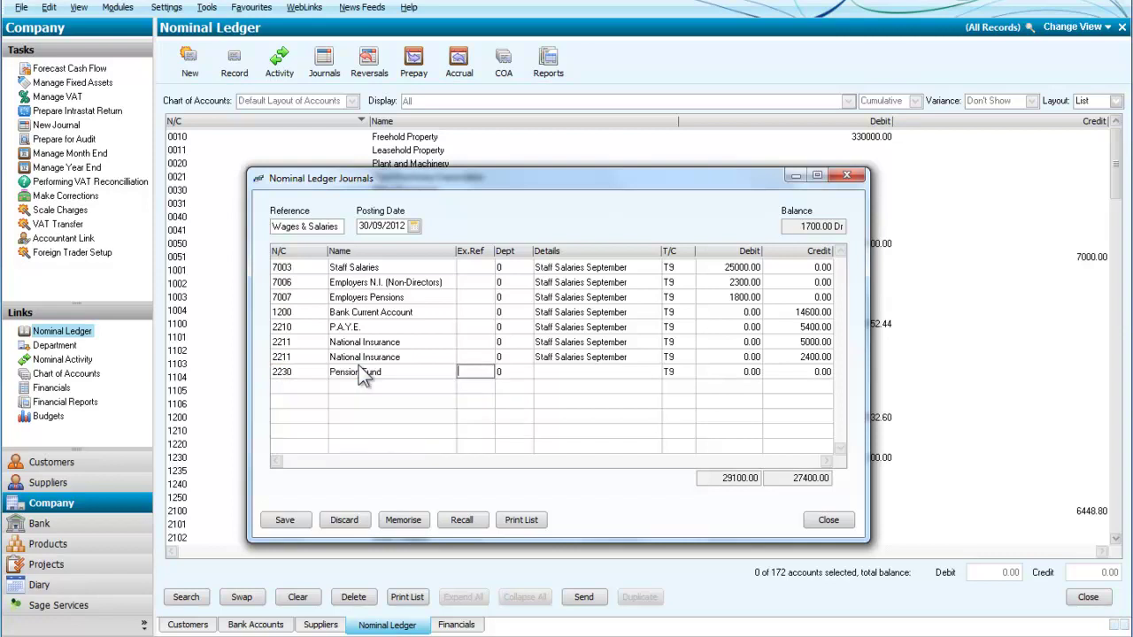
text(Staff Salaries September)
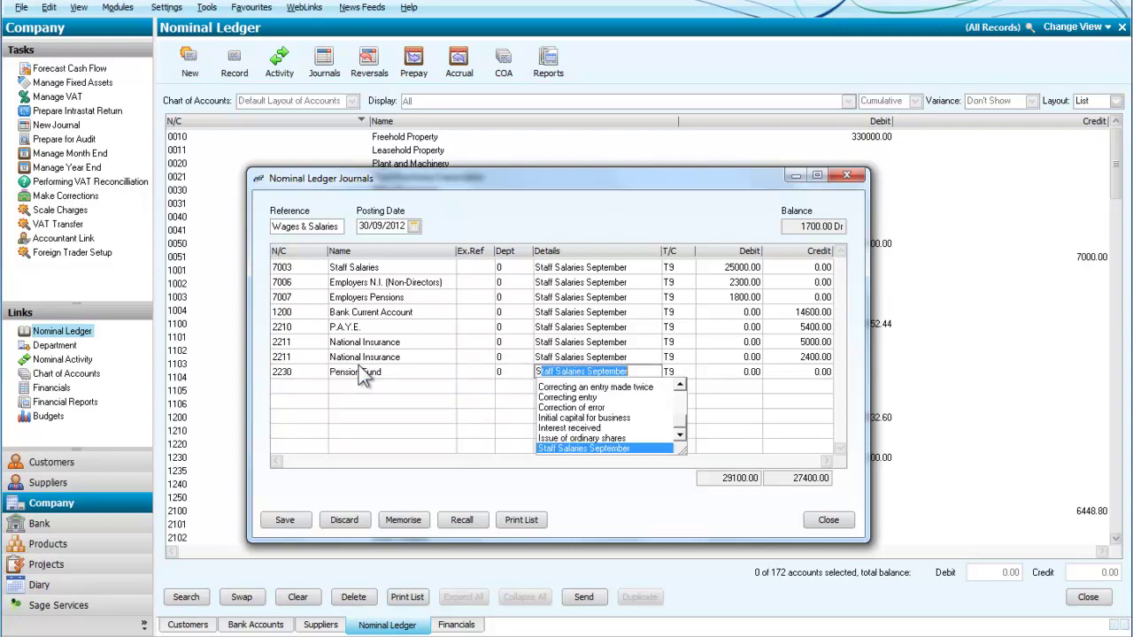
key(Tab)
key(Tab)
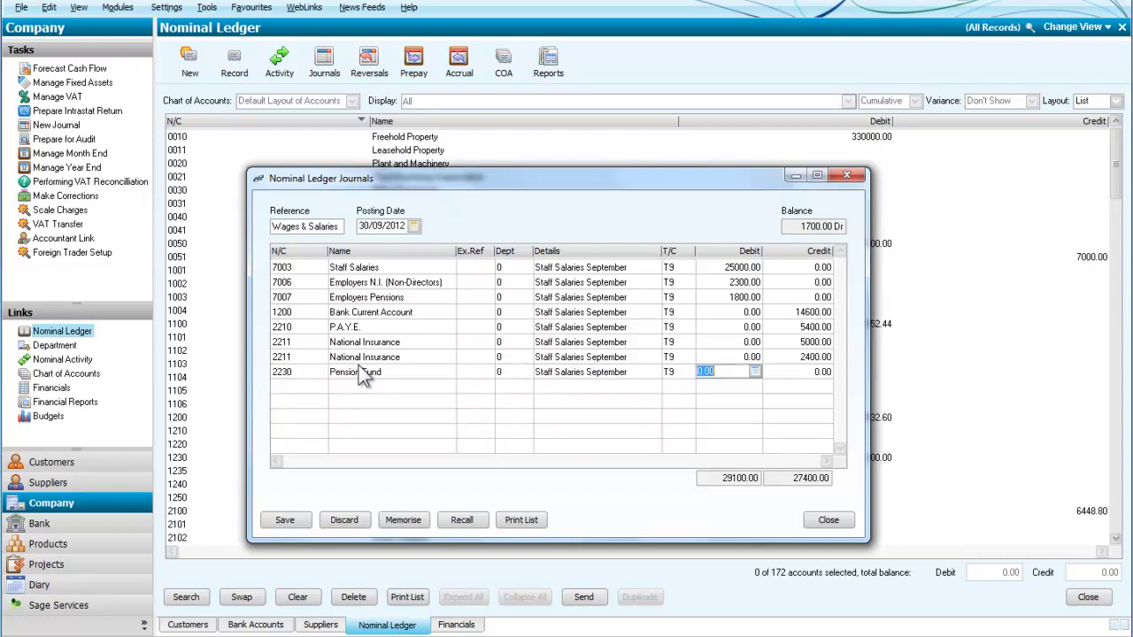
key(Tab)
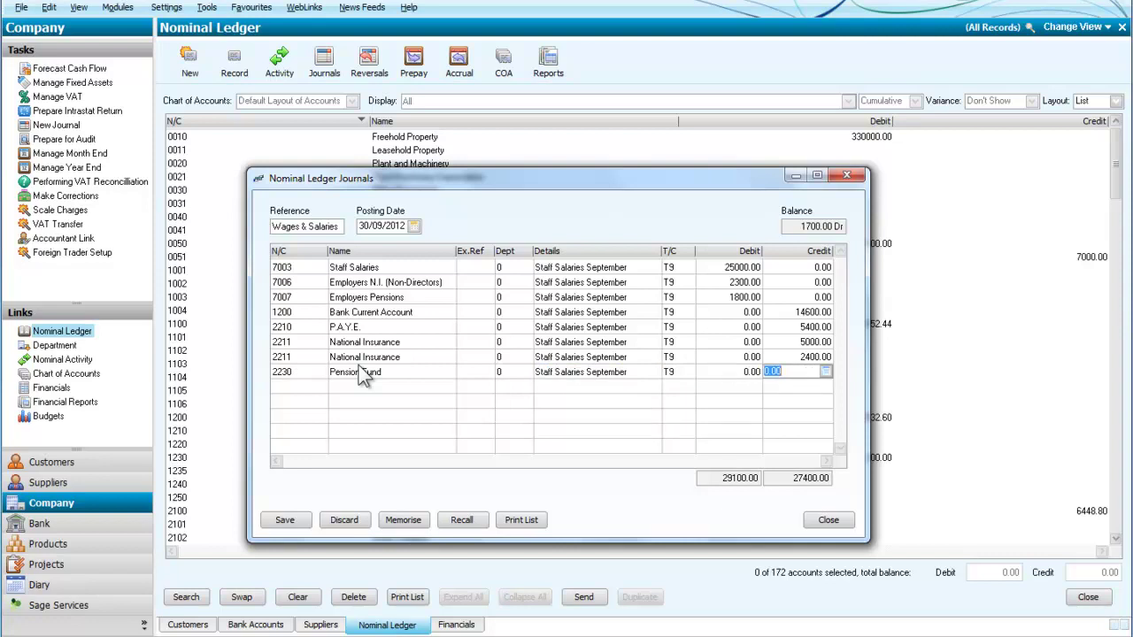
text(1900)
key(Tab)
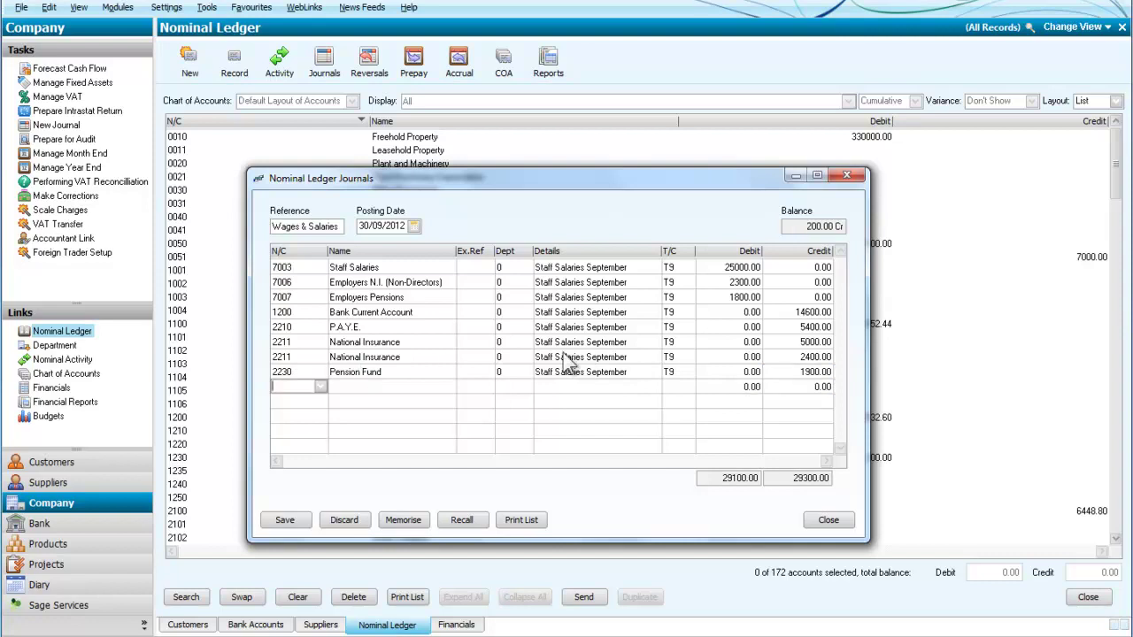
Set the Pension Fund line's credit to 1700.
click(816, 372)
text(1700)
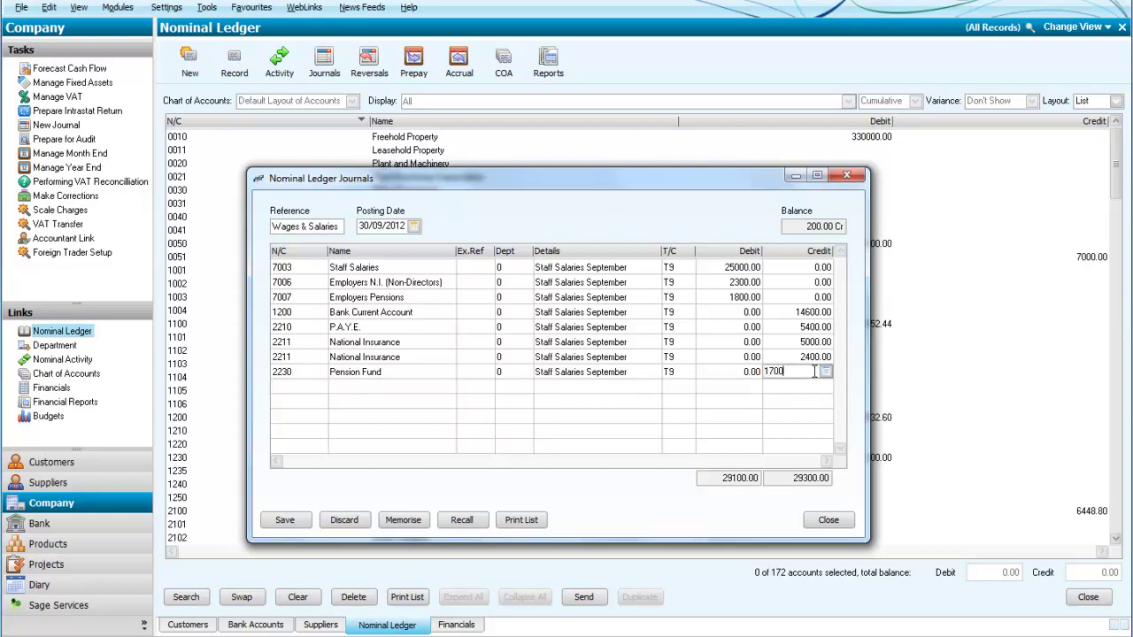
key(Tab)
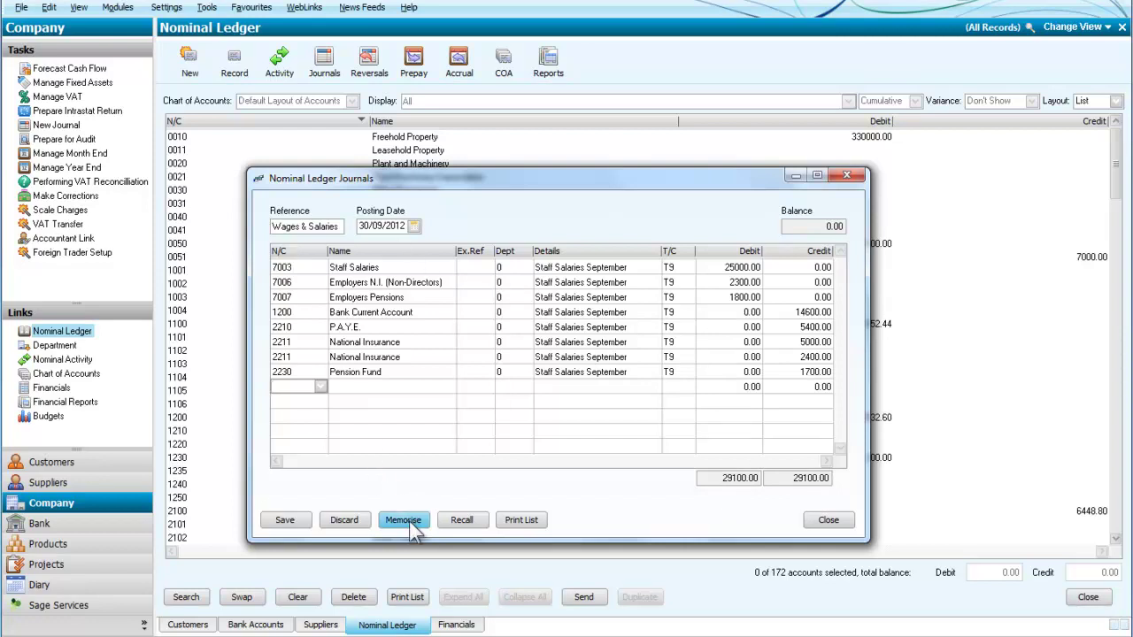
Print the journal list with the Microsoft XPS Document Writer, saving it on the Desktop as "salary journal".
click(510, 522)
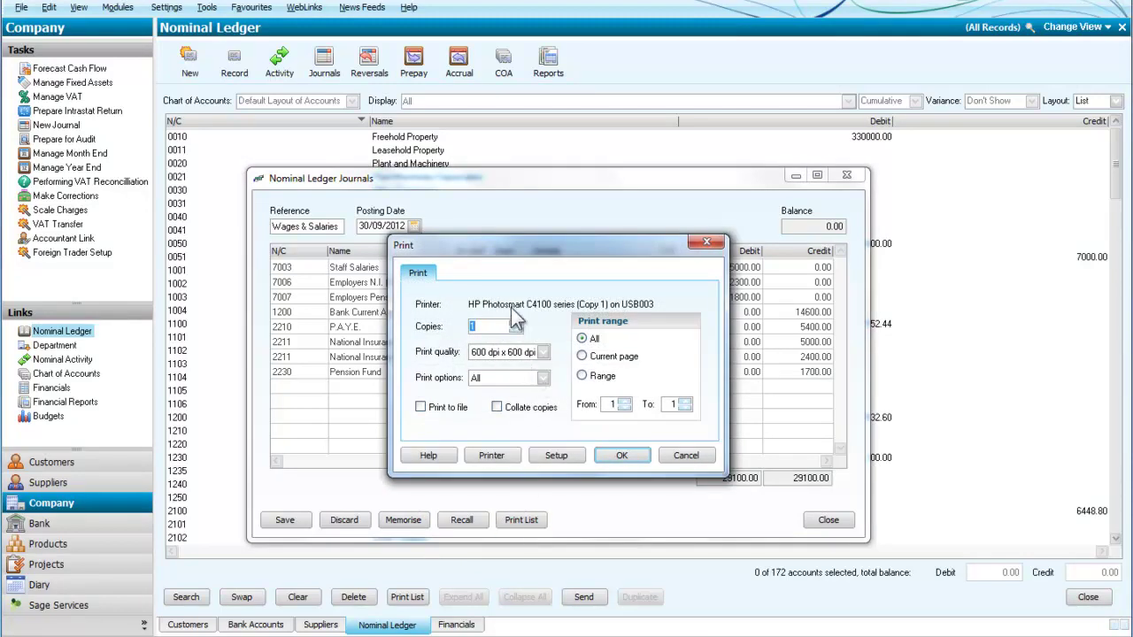
click(500, 457)
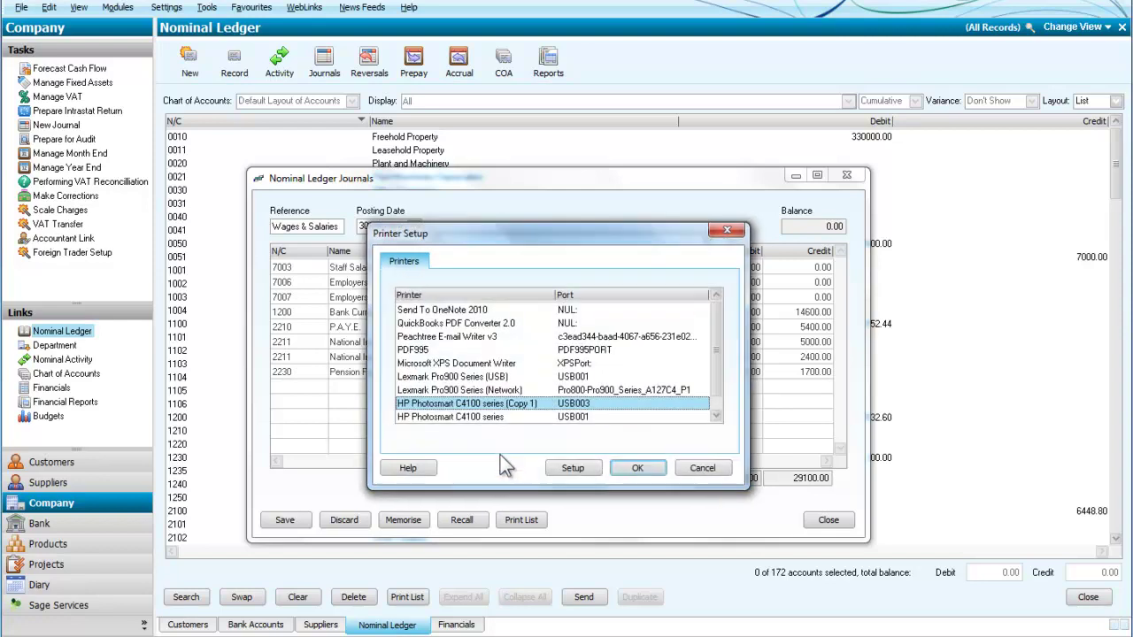
click(485, 364)
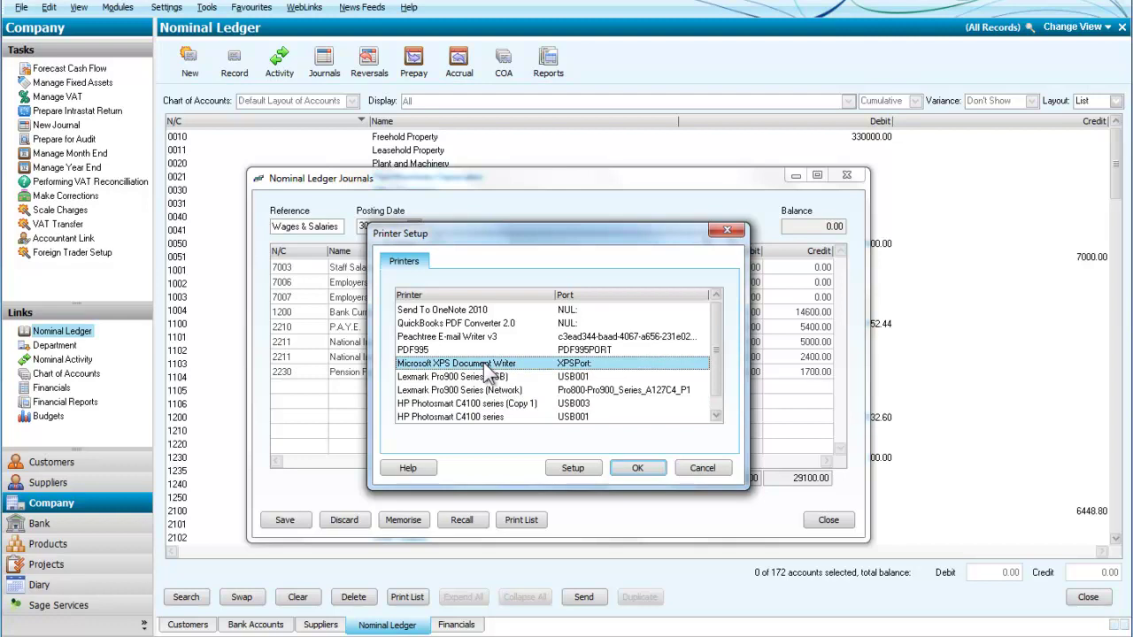
click(637, 469)
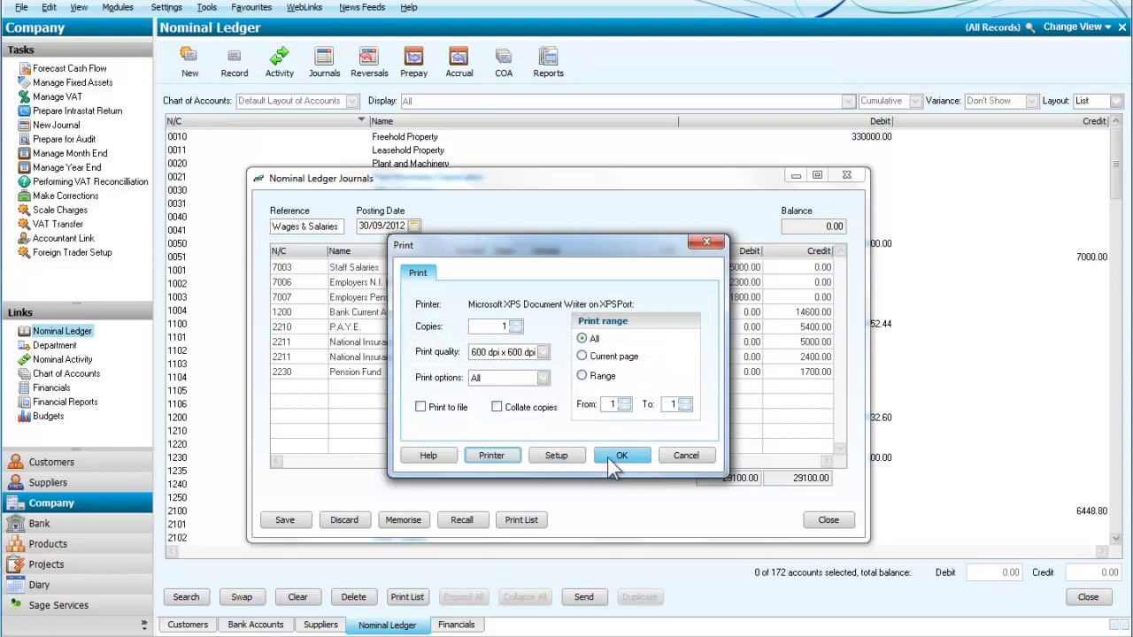
click(609, 457)
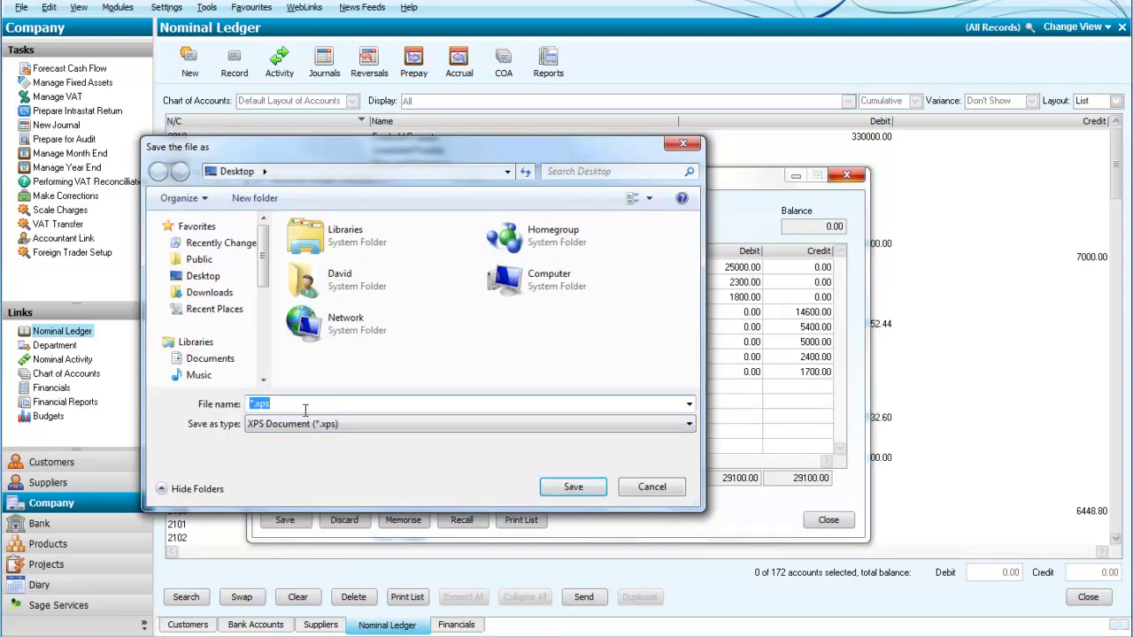
text(salary journal)
click(566, 487)
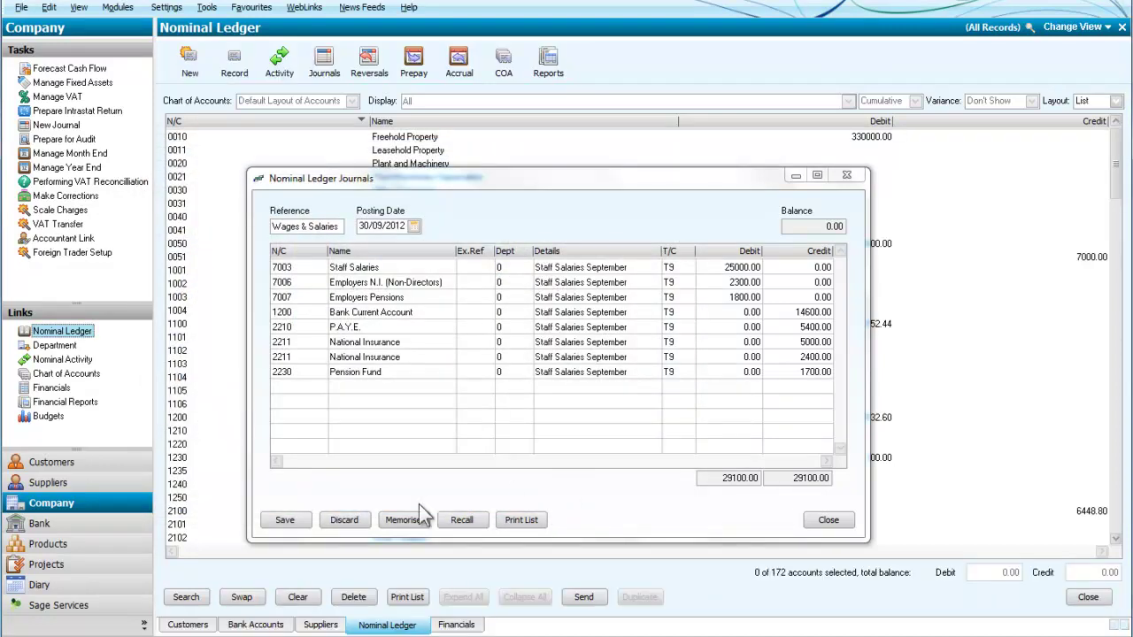
Save the wages and salaries journal and close the Nominal Ledger Journals window.
click(284, 523)
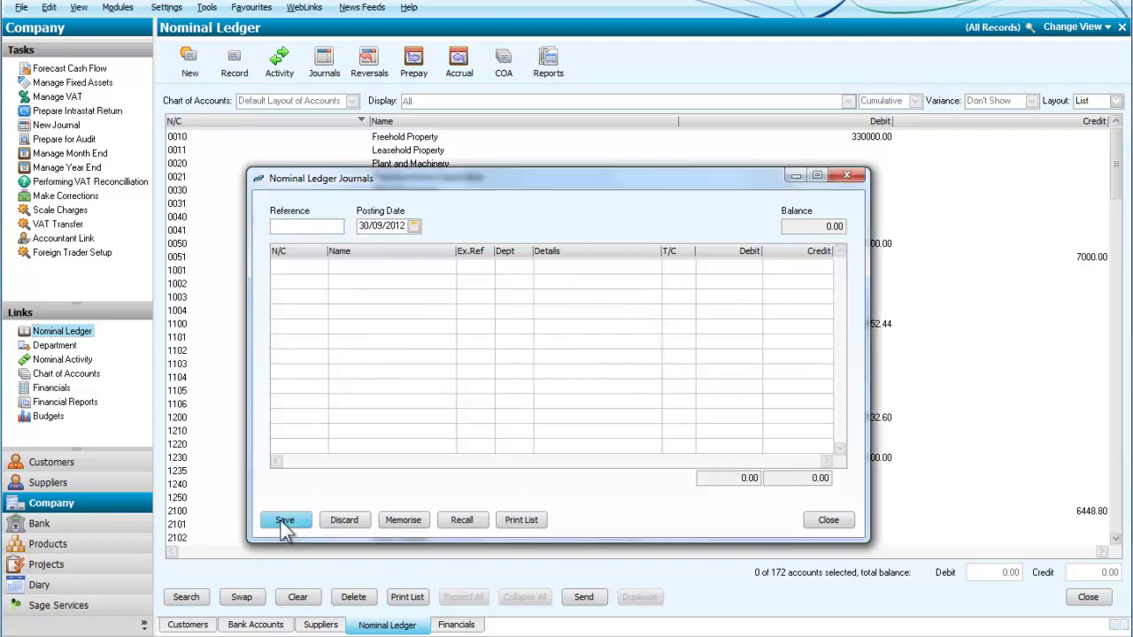
click(829, 523)
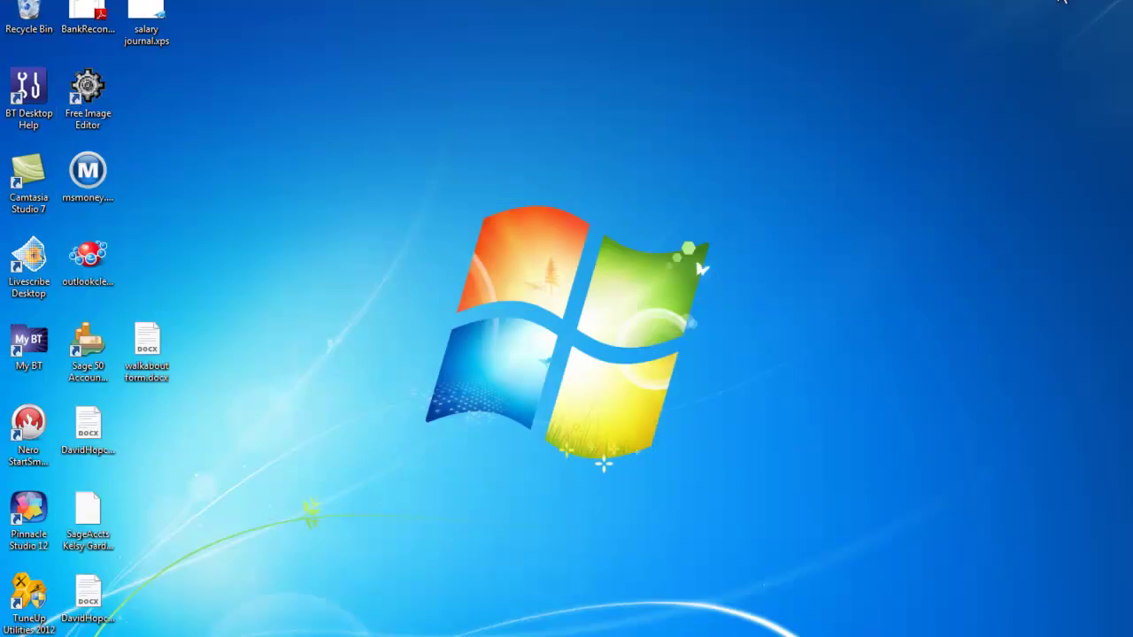
Open the salary journal.xps file from the desktop to review the printed journal lines.
double_click(146, 16)
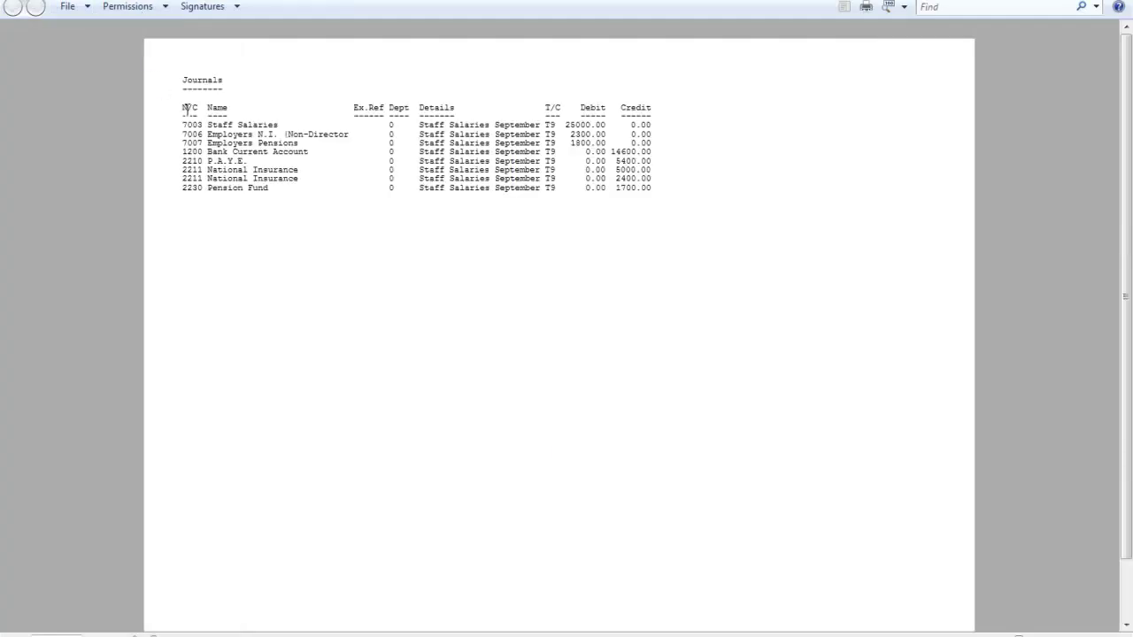